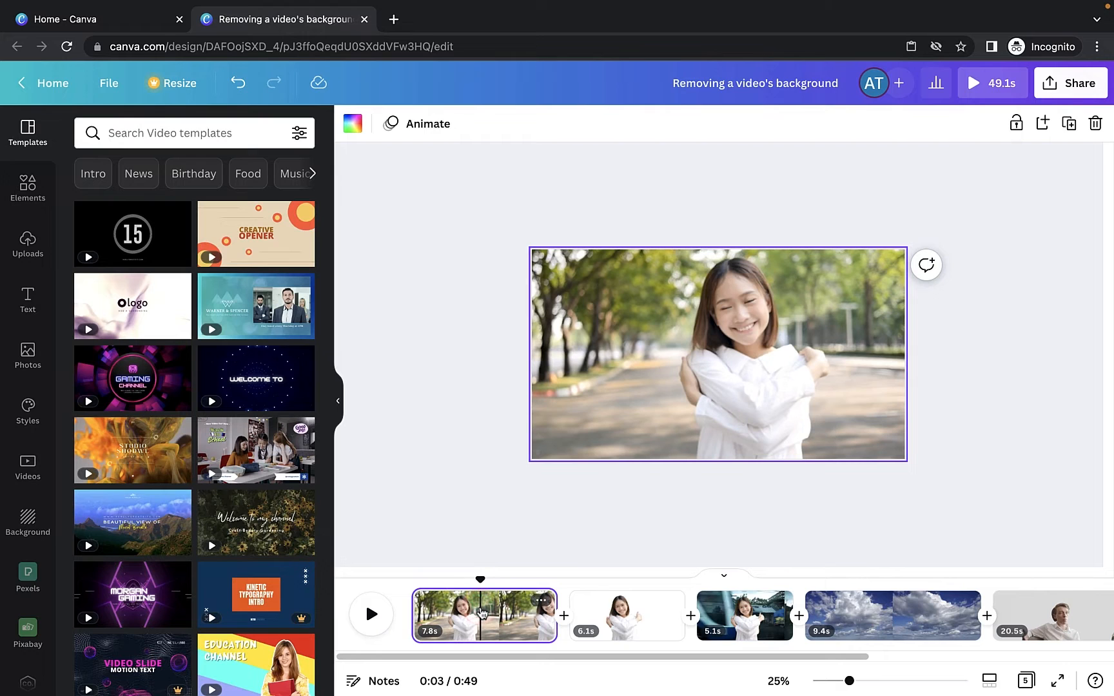
- Add a new blank page after the third clip in the timeline
left_click(616, 614)
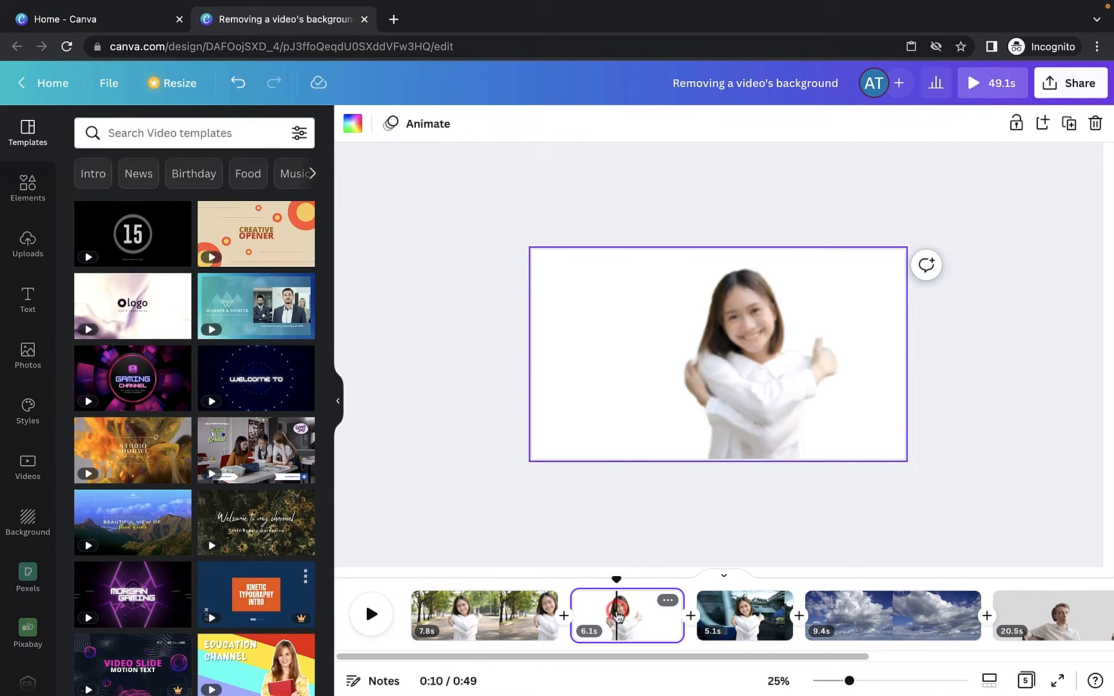
left_click(722, 619)
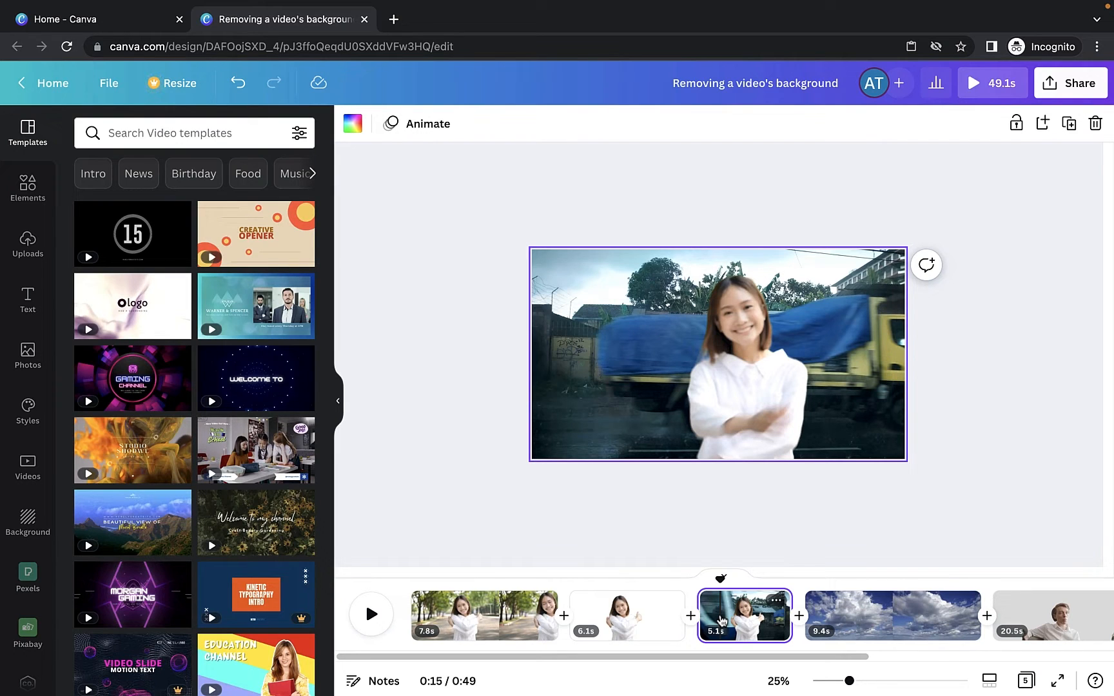
left_click(800, 608)
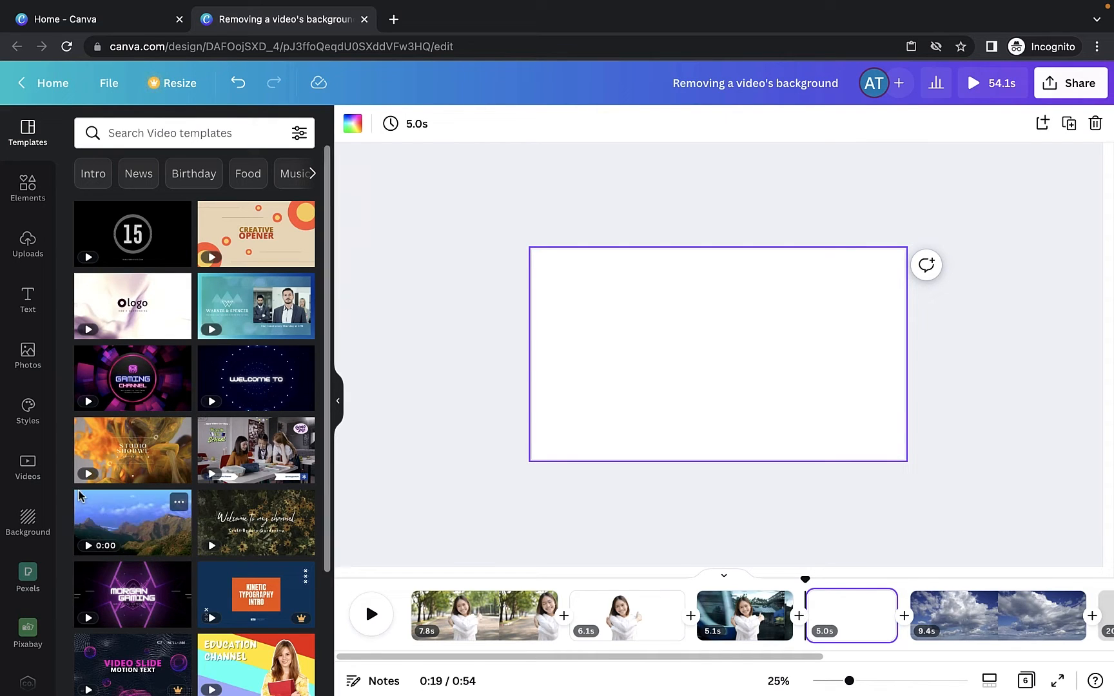
- Upload Girl smiling.mp4 from the Desktop's Canva video files folder and add it to the new page
left_click(21, 475)
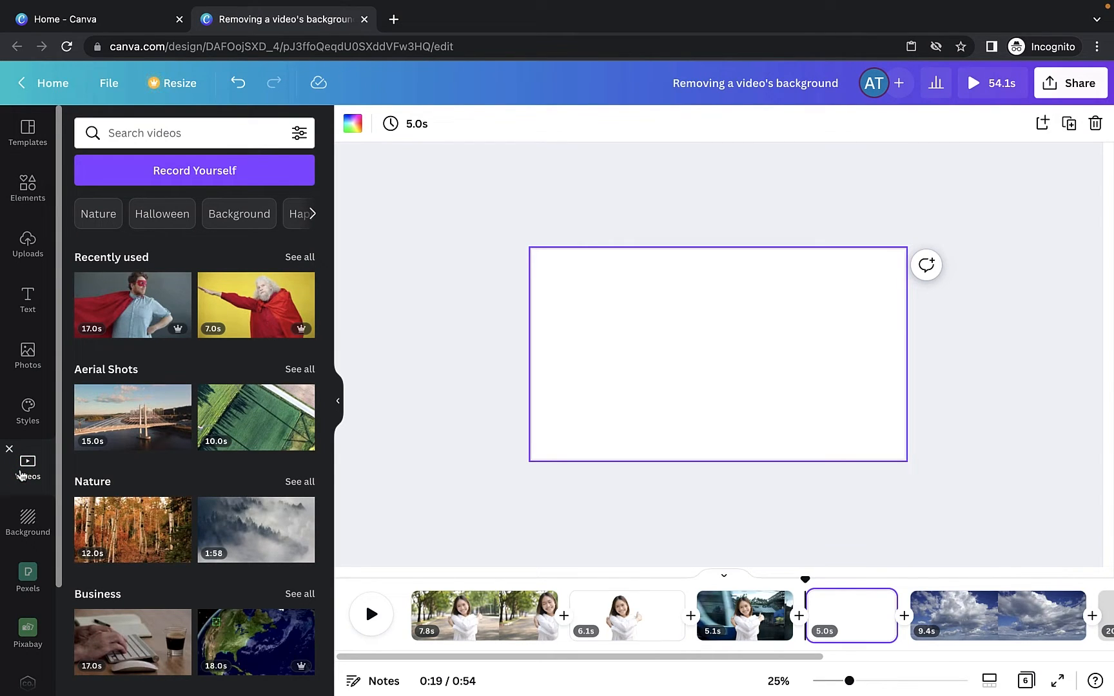
left_click(27, 258)
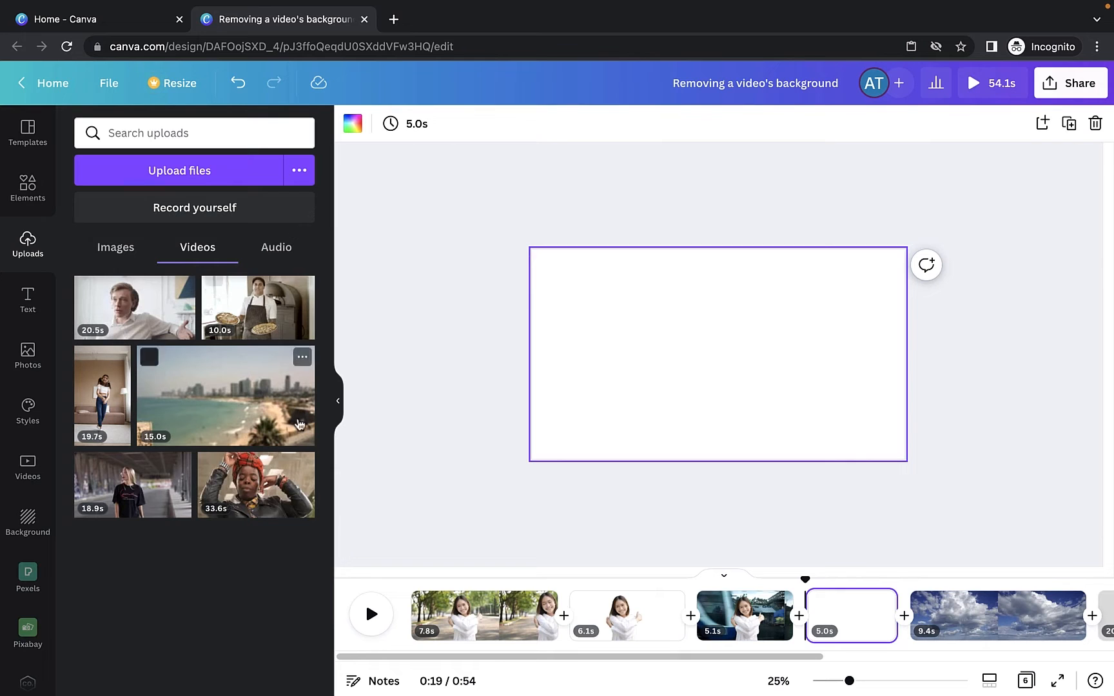
left_click(189, 178)
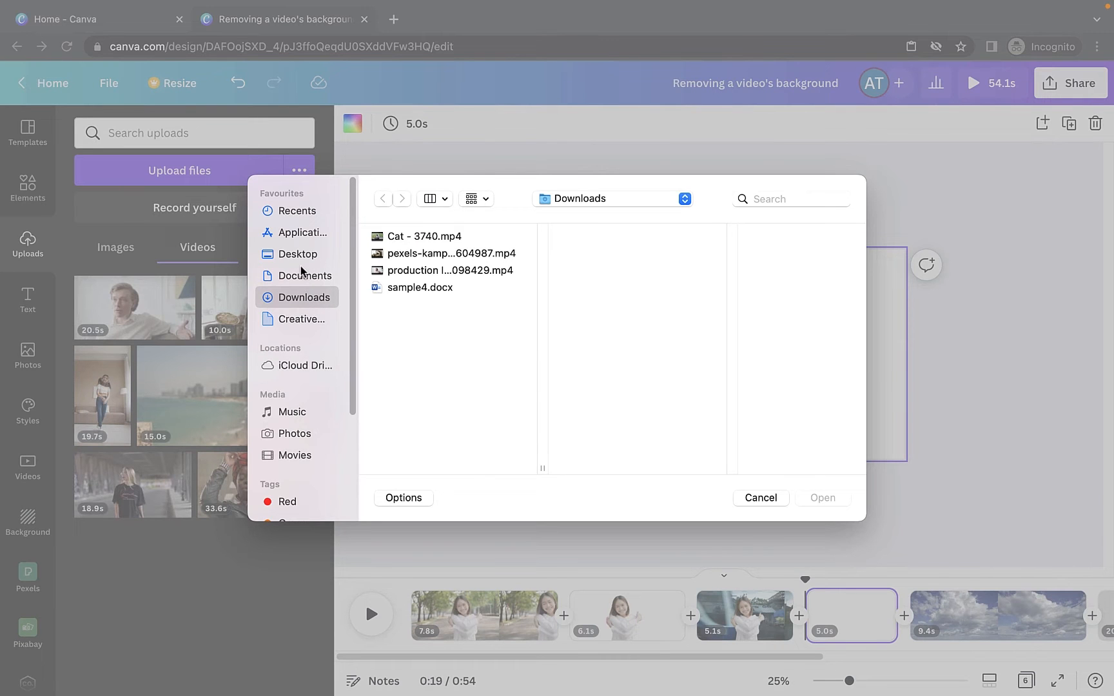
left_click(298, 255)
left_click(445, 270)
left_click(603, 268)
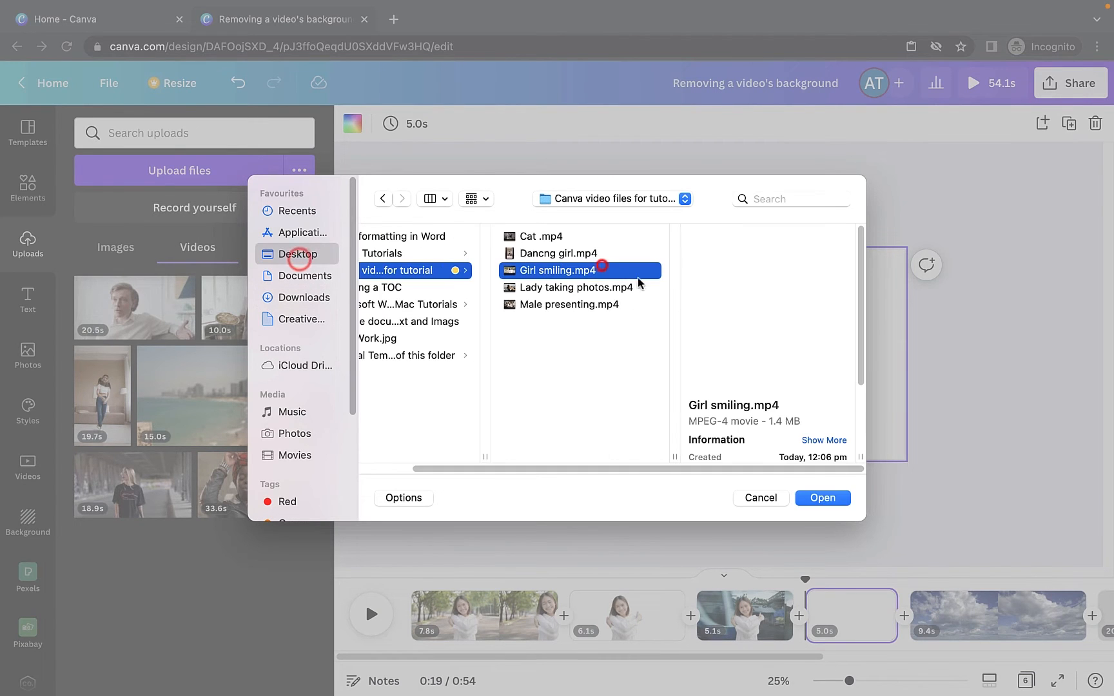
left_click(812, 499)
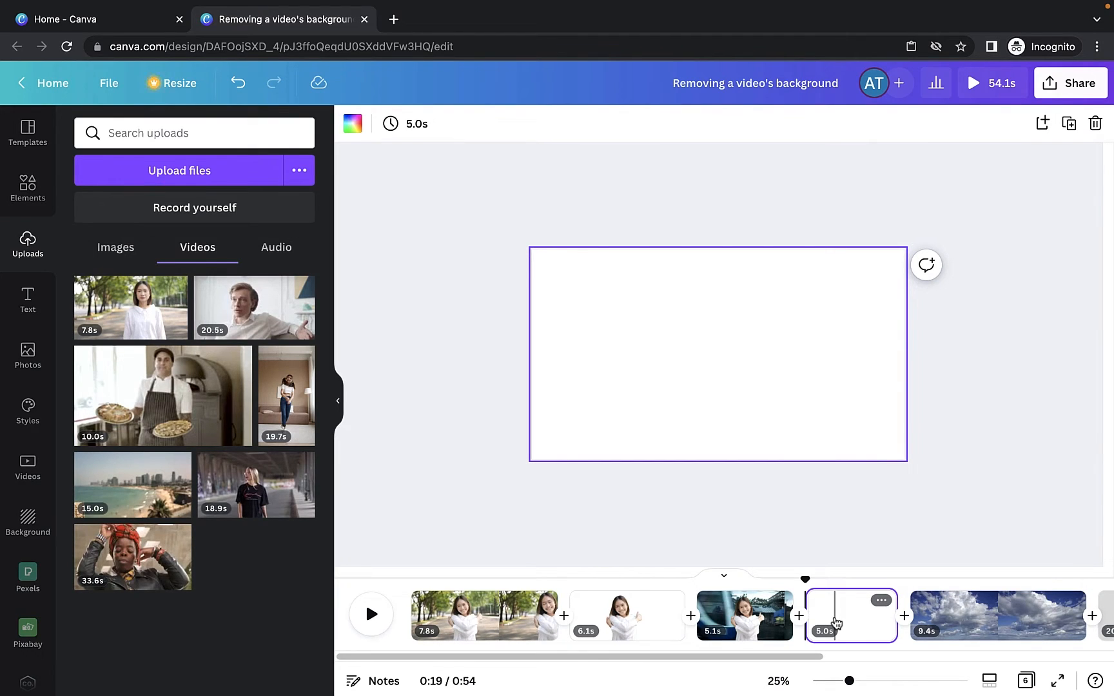
left_click(138, 320)
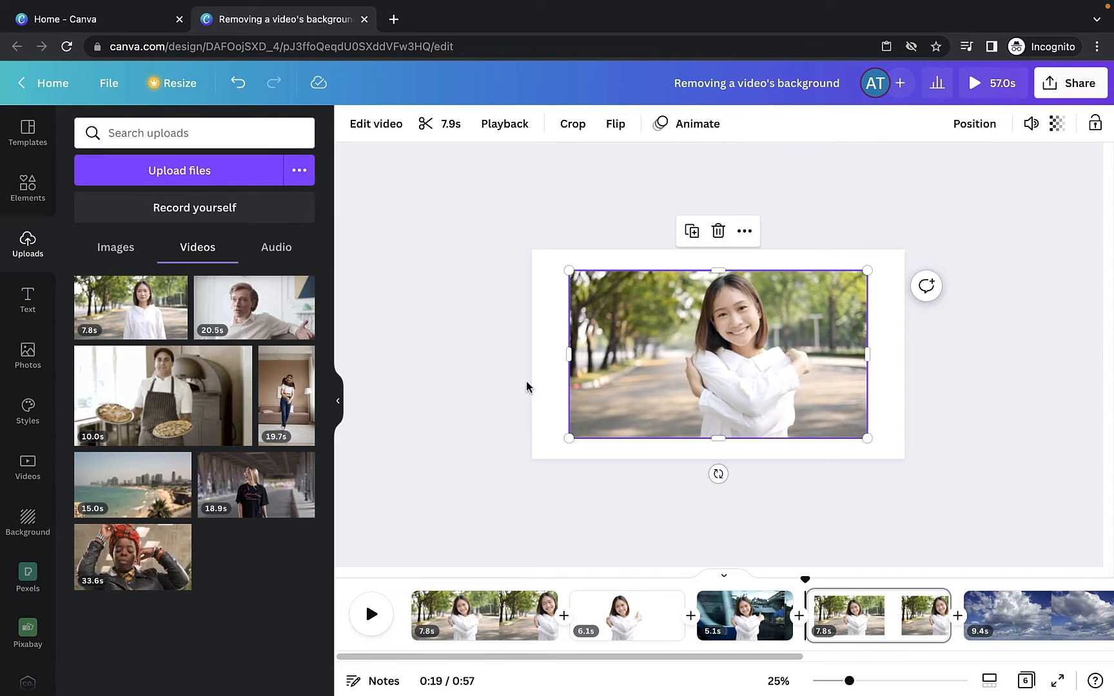
- Apply Background Remover to the video and preview its playback
left_click(377, 126)
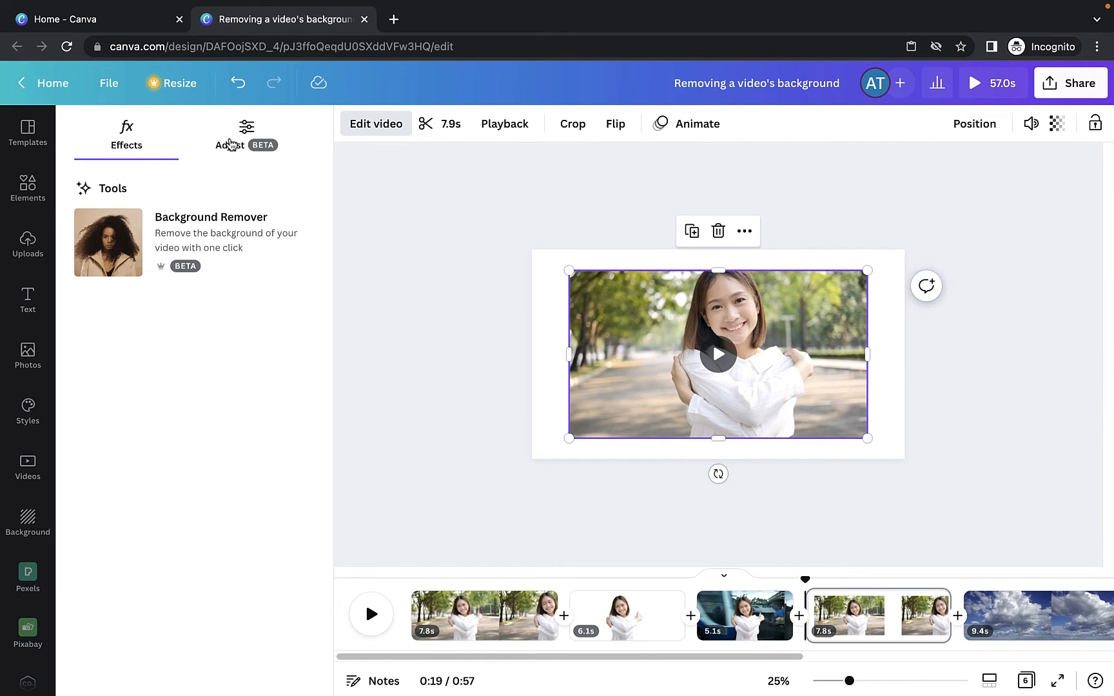
left_click(232, 141)
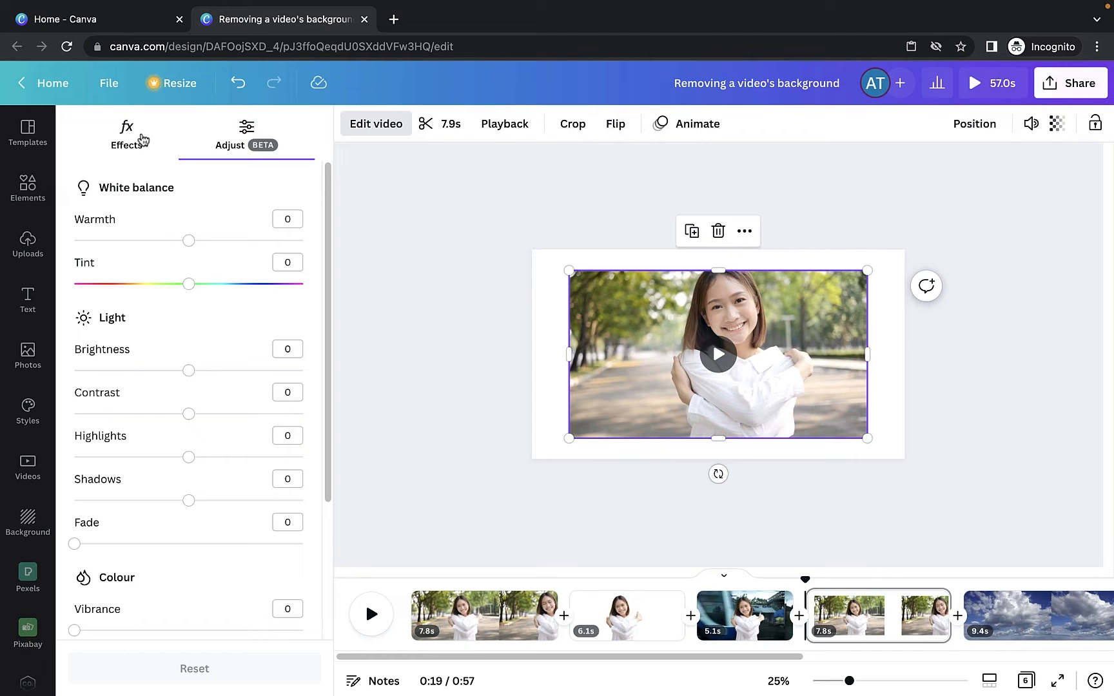
left_click(140, 137)
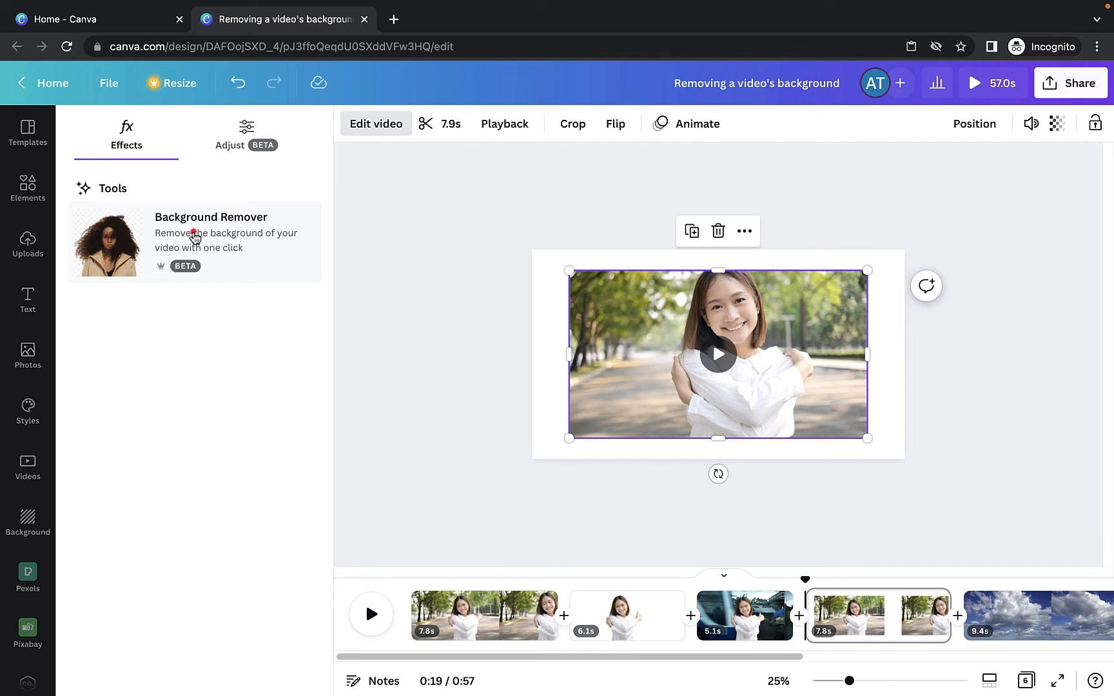
left_click(195, 237)
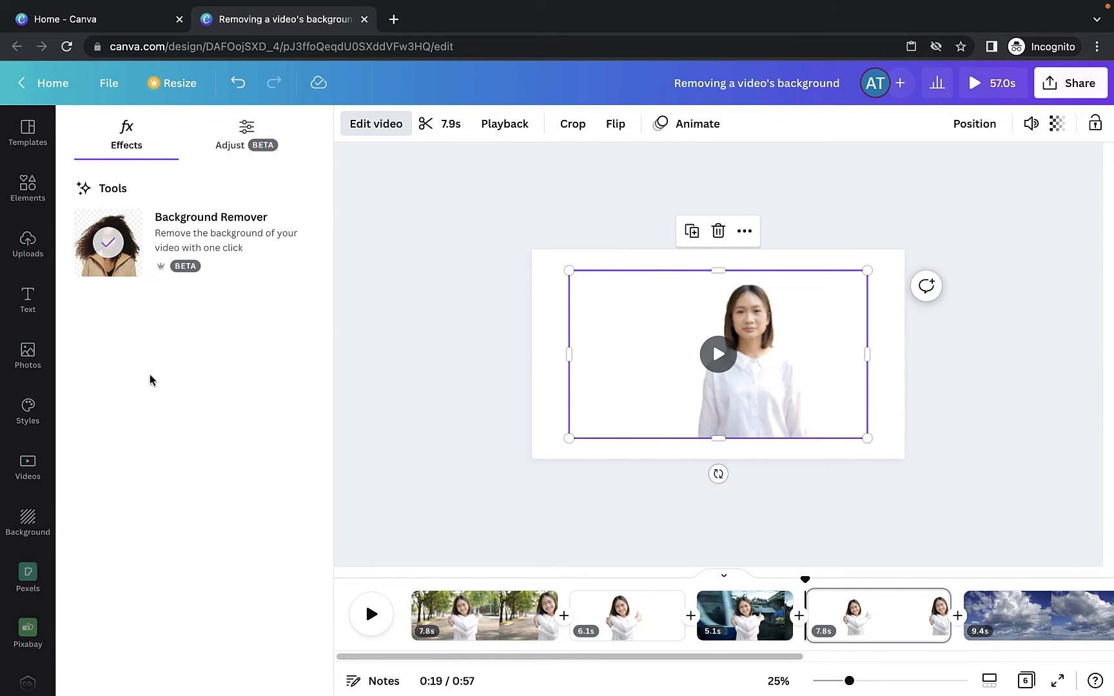
left_click(719, 355)
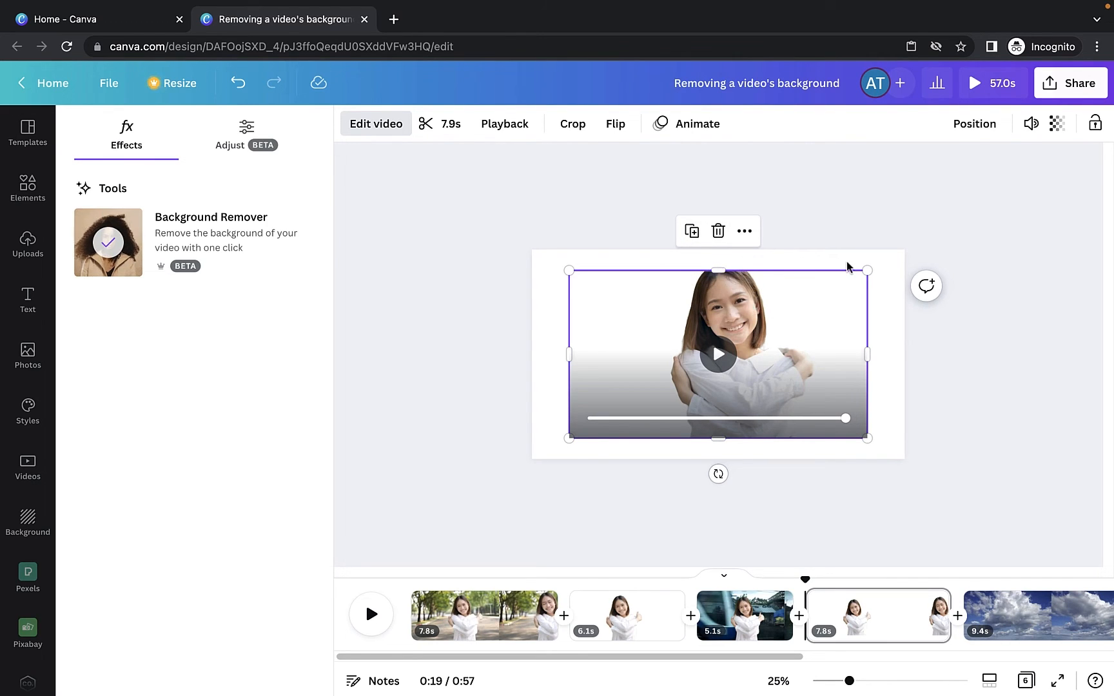
left_click(890, 263)
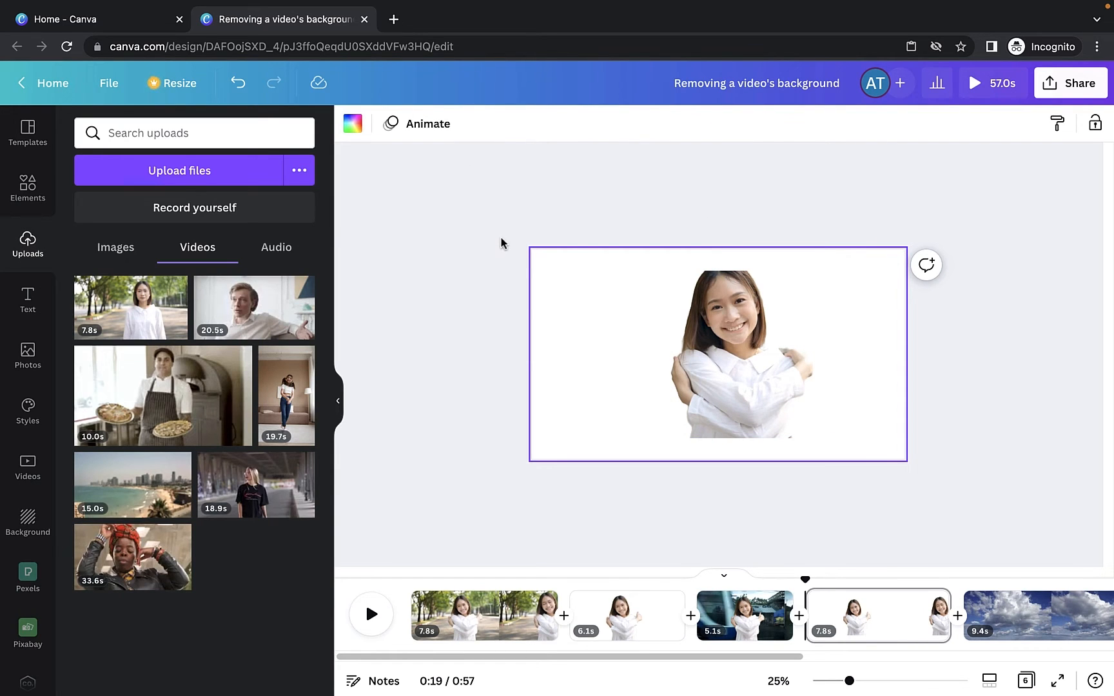
- Set the page background colour to orange
left_click(353, 125)
left_click(298, 526)
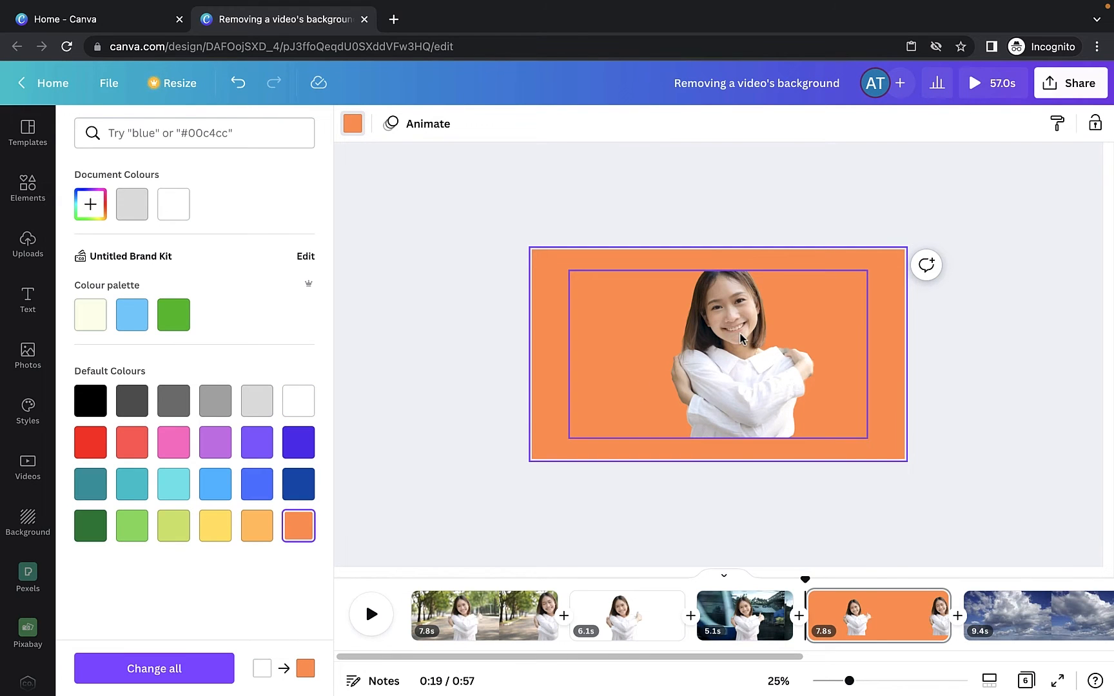
- Enlarge the video to fill the page's height and centre the girl on the page
left_click(739, 382)
left_click_drag(569, 440, 532, 461)
left_click_drag(864, 265, 885, 259)
left_click_drag(748, 350, 725, 351)
left_click_drag(861, 261, 879, 242)
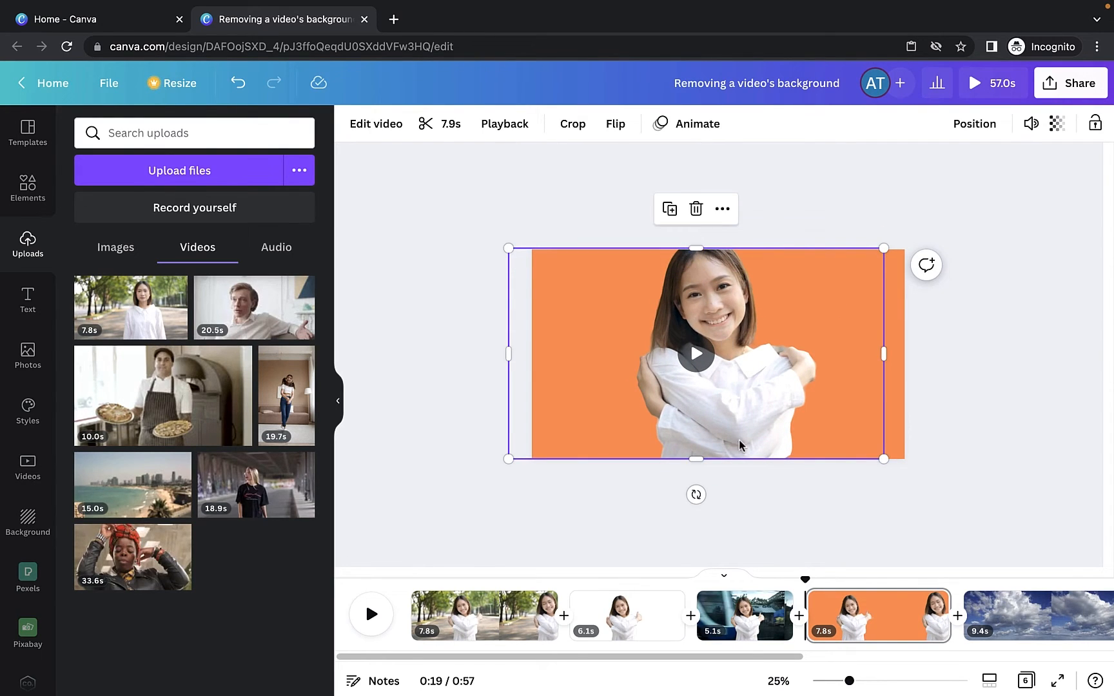
left_click_drag(508, 458, 505, 463)
left_click(462, 376)
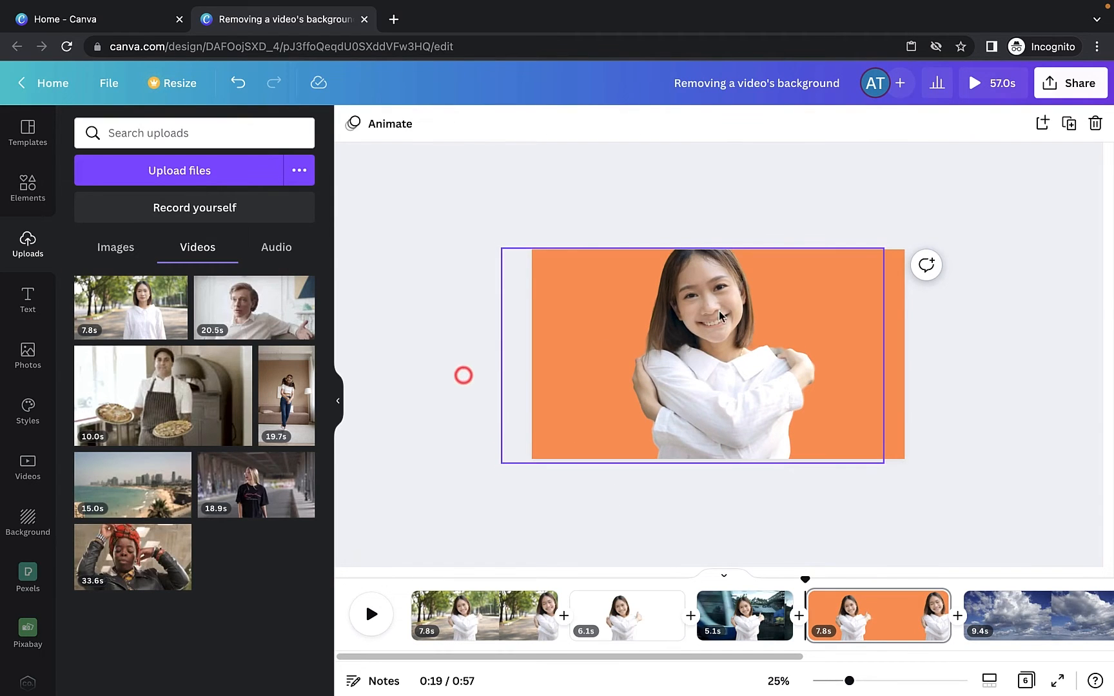
- Trim the video's left and right edges so it sits within the page
left_click(703, 392)
left_click(695, 361)
left_click(480, 313)
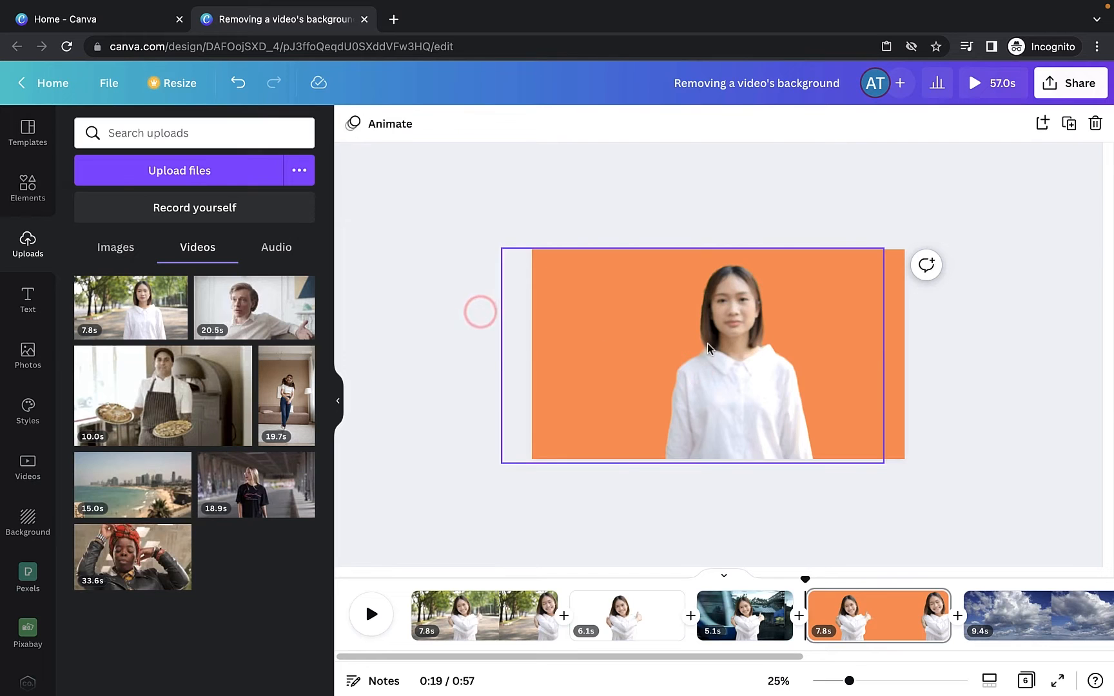
left_click(732, 369)
left_click(731, 368)
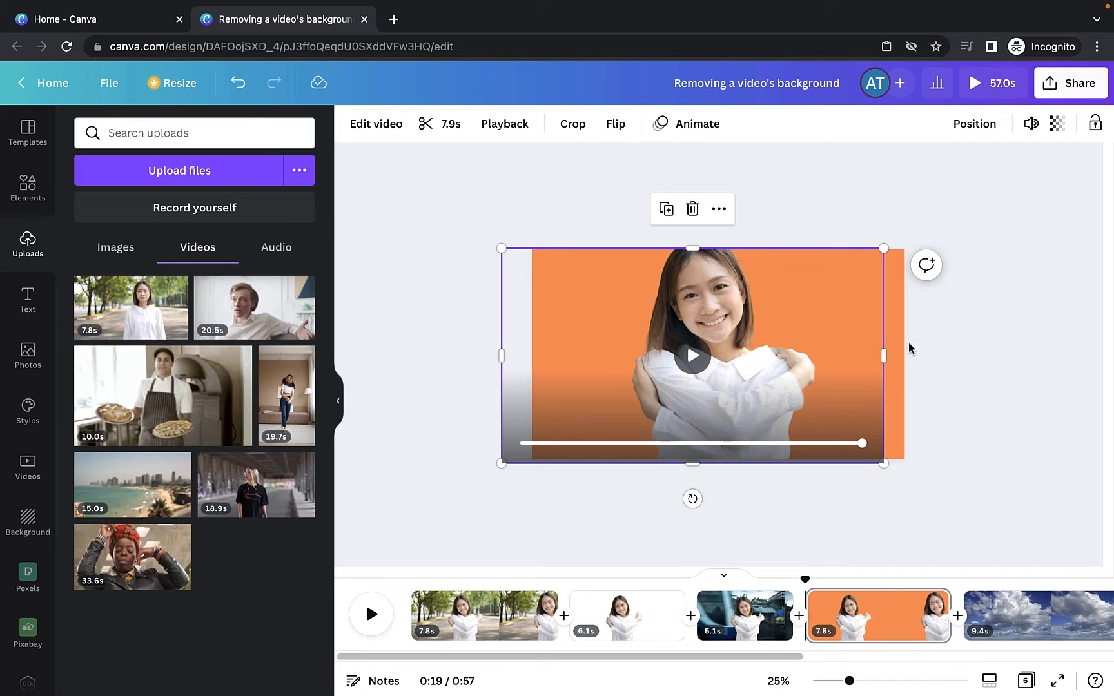
left_click_drag(884, 356, 840, 362)
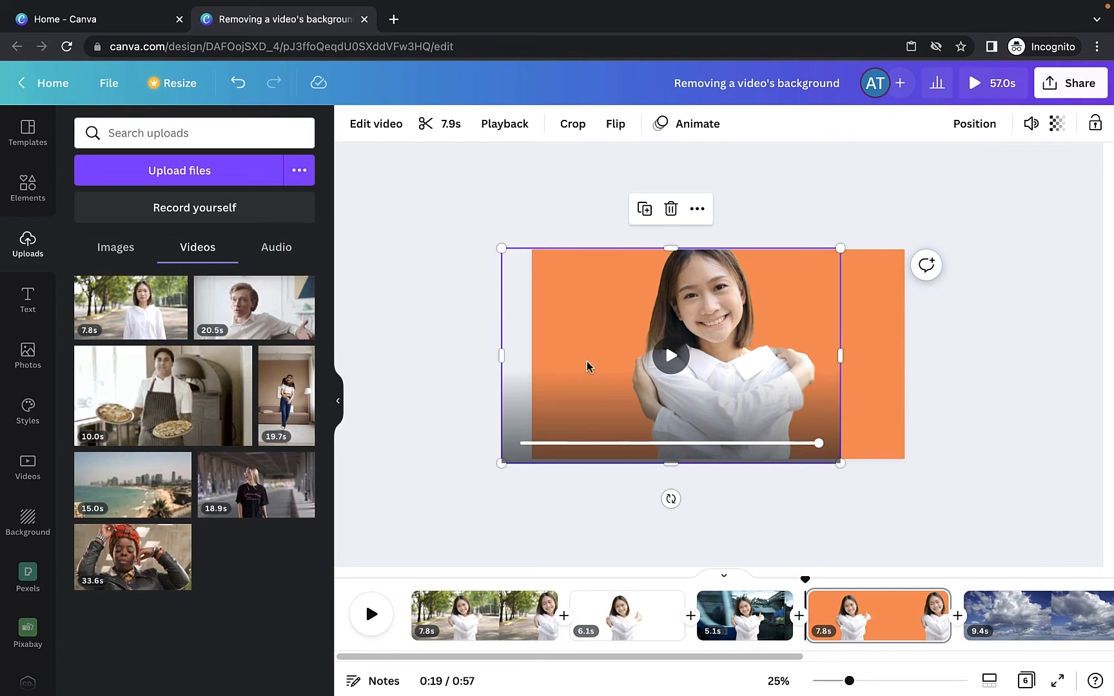
left_click_drag(501, 359, 602, 356)
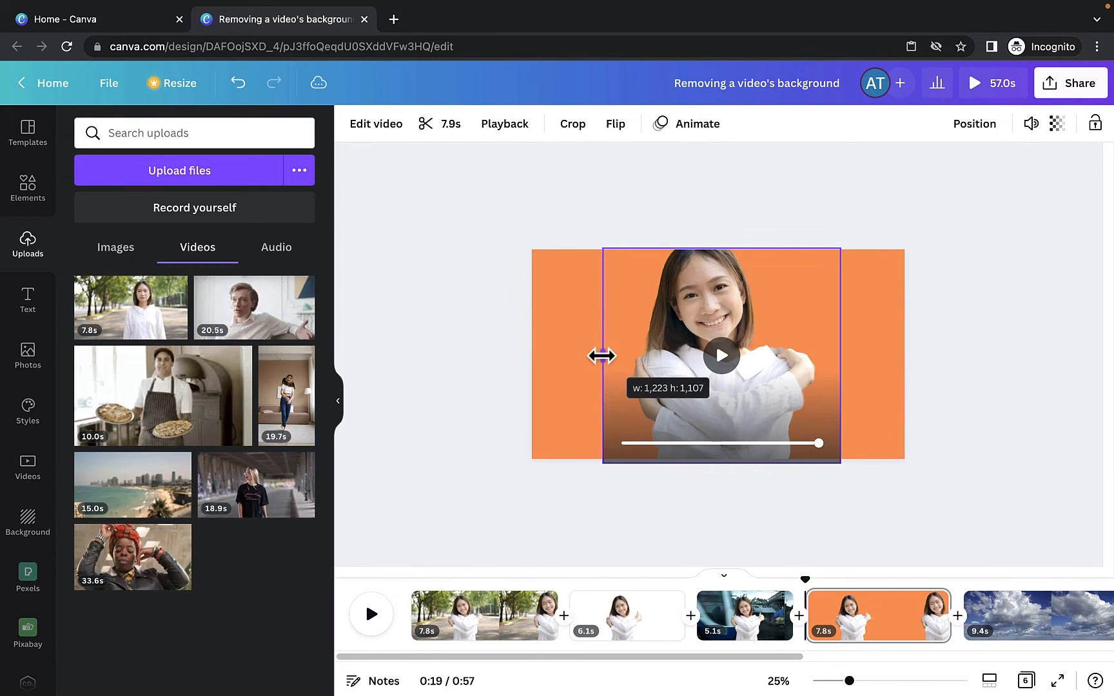
left_click(475, 289)
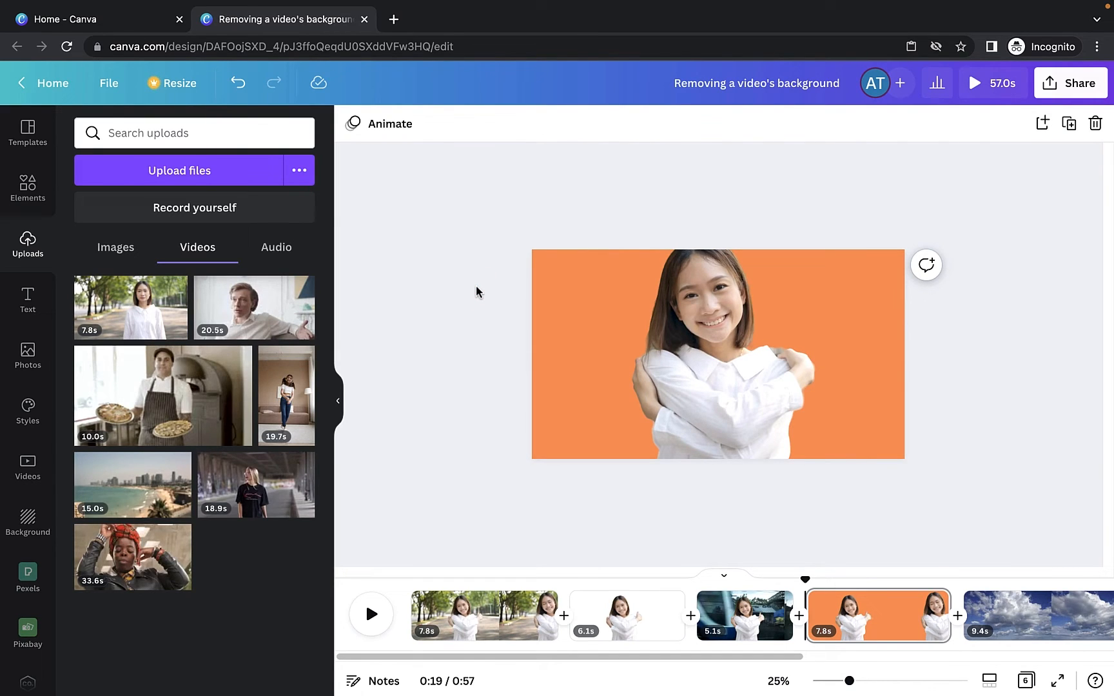
- Choose a custom dark background colour for the page in the colour picker
left_click(542, 273)
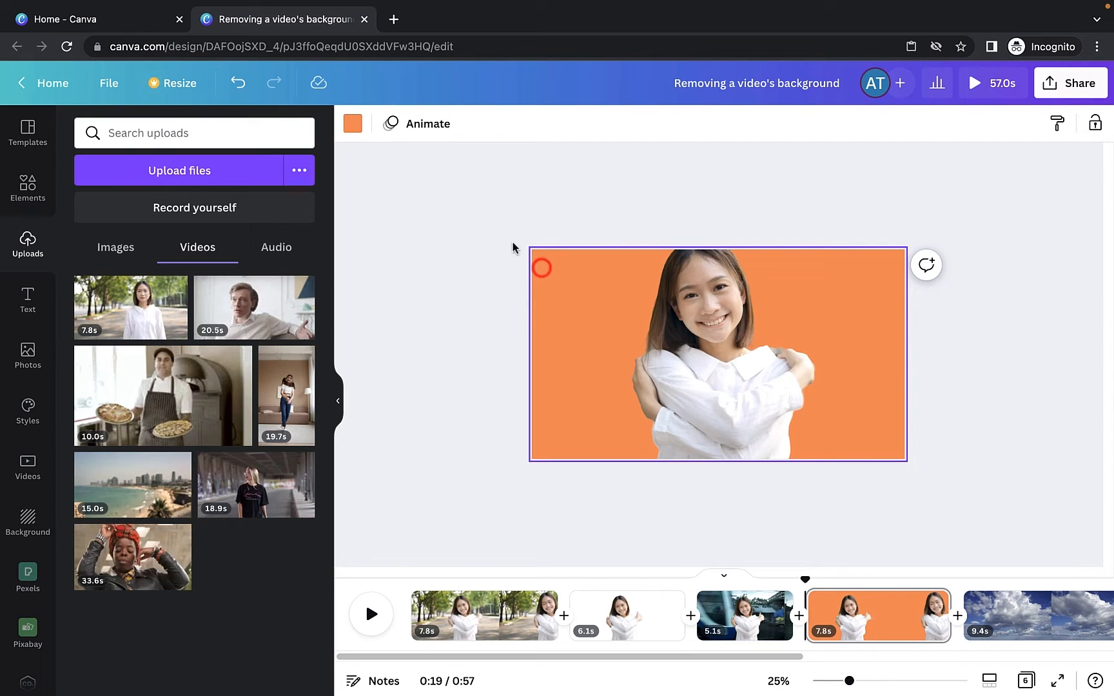
left_click(352, 123)
left_click(212, 485)
left_click(90, 216)
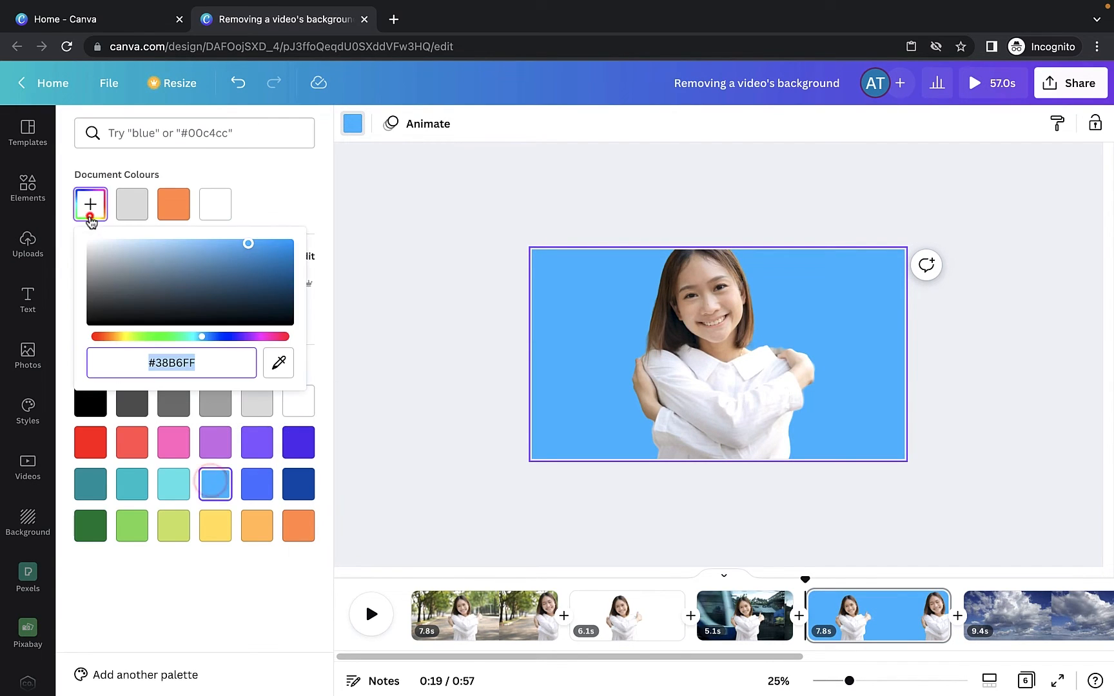
left_click(222, 288)
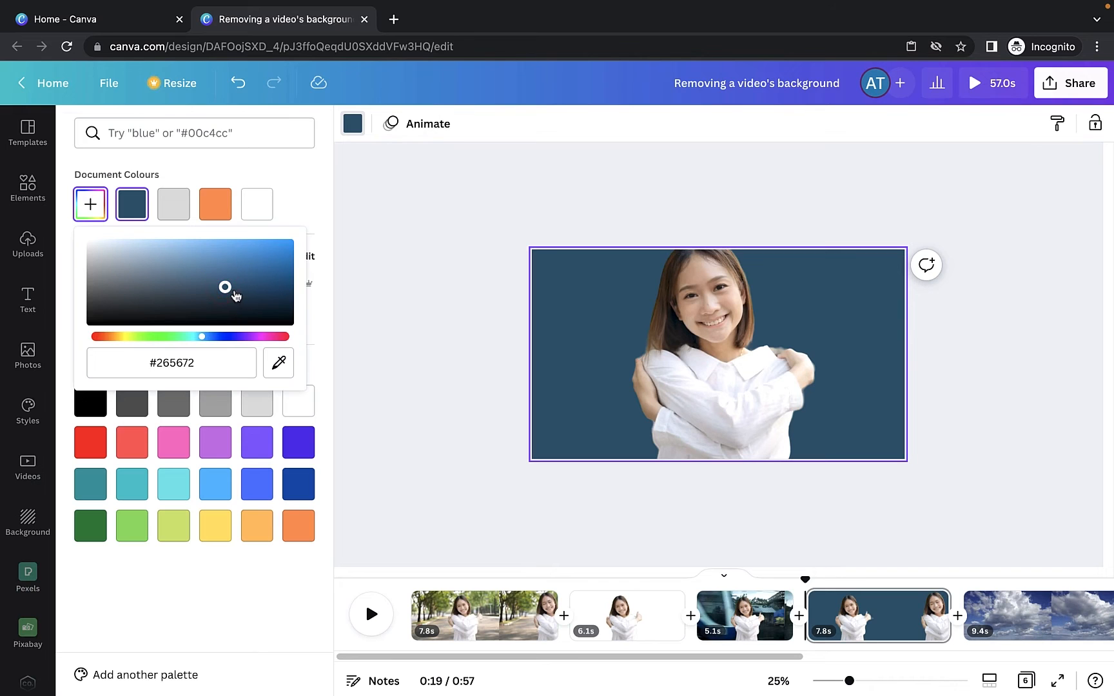
mouse_move(200, 336)
left_mouse_down()
mouse_move(169, 337)
mouse_move(194, 336)
left_mouse_up()
left_click(316, 338)
left_click(402, 342)
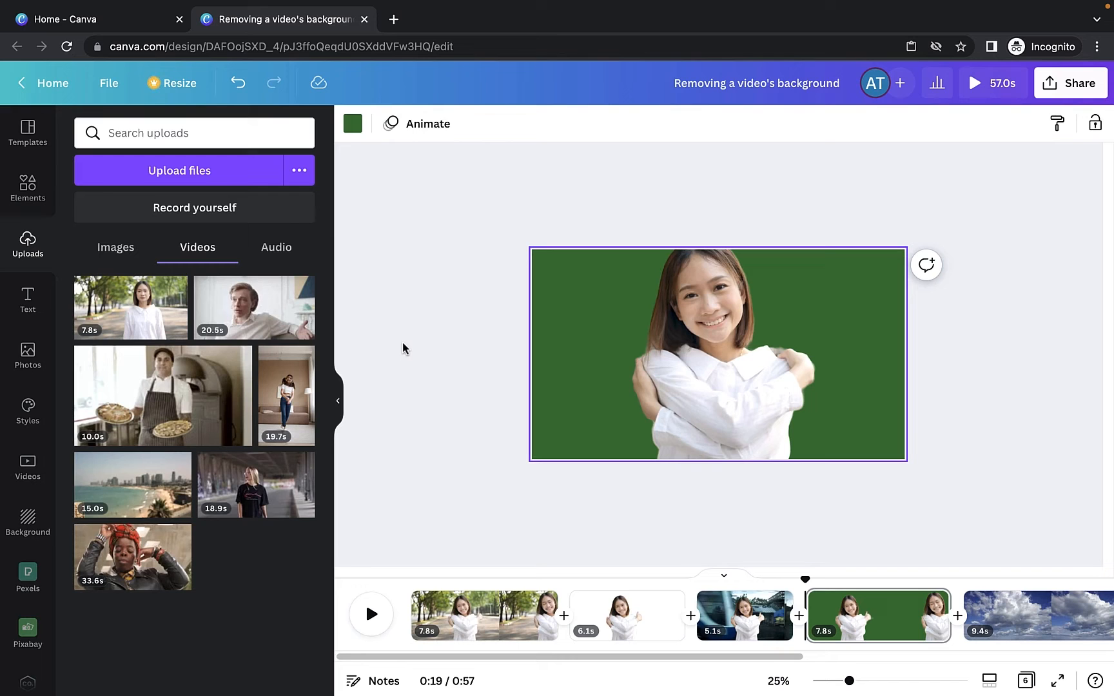
- Set the page background colour to white
left_click(354, 125)
left_click(208, 206)
left_click(381, 214)
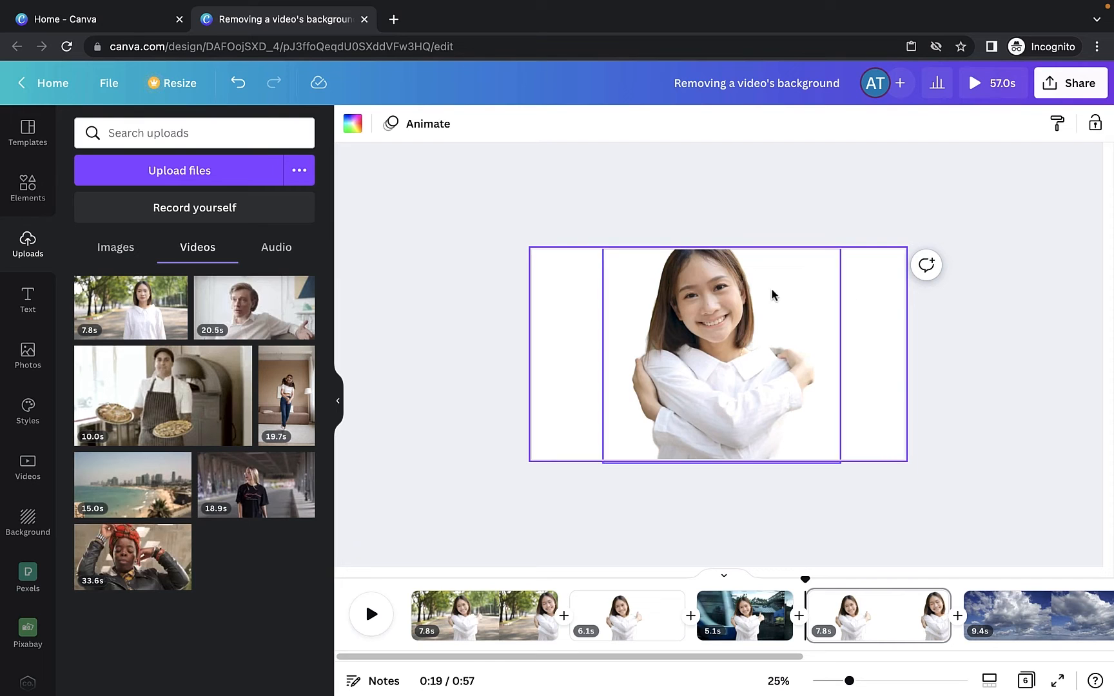
- Set the page background colour to blue
left_click(354, 124)
left_click(271, 488)
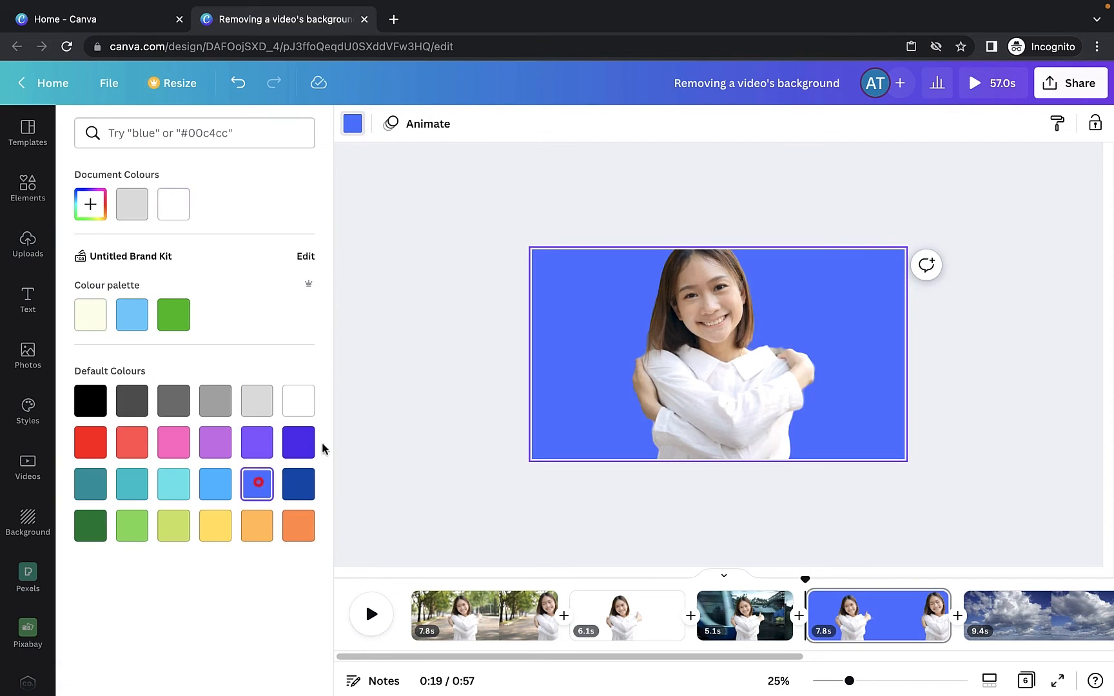
left_click(393, 343)
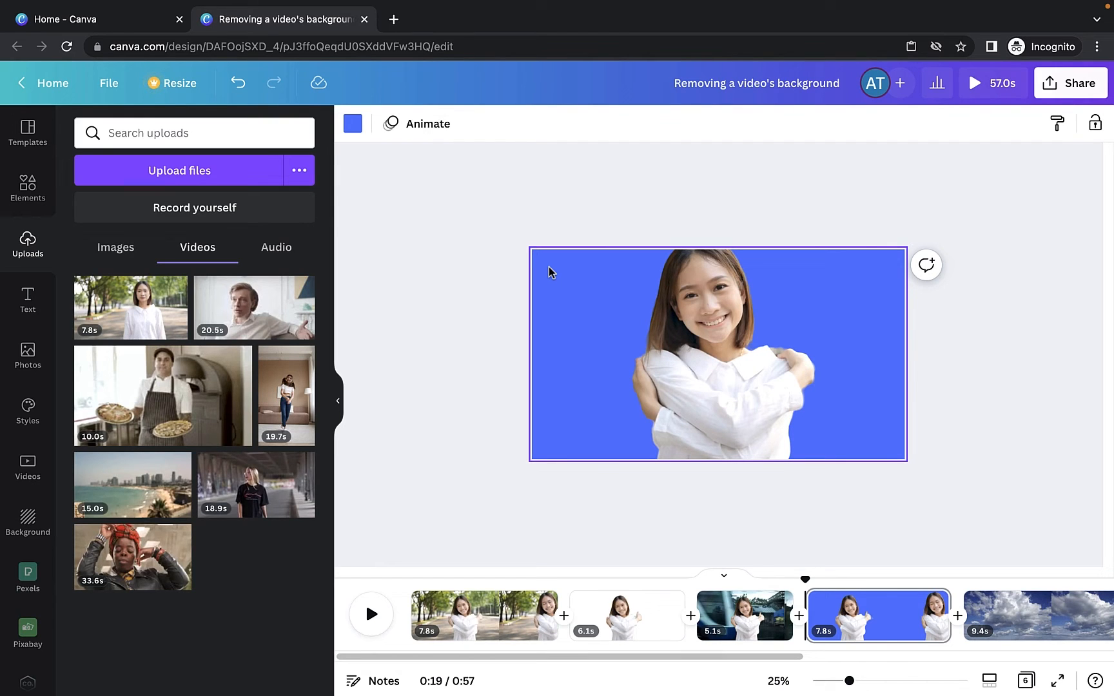
- Search photos for "beach", set the palm-beach photo as the page background, and preview the playback
left_click(29, 355)
left_click(149, 133)
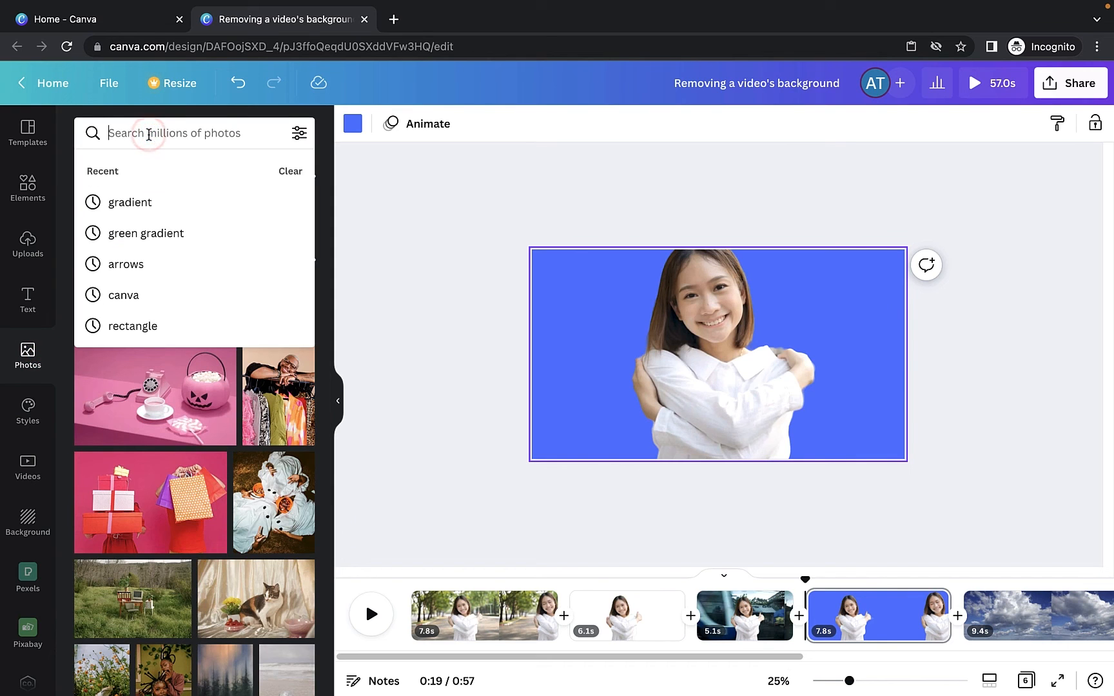
type("beach")
key("Return")
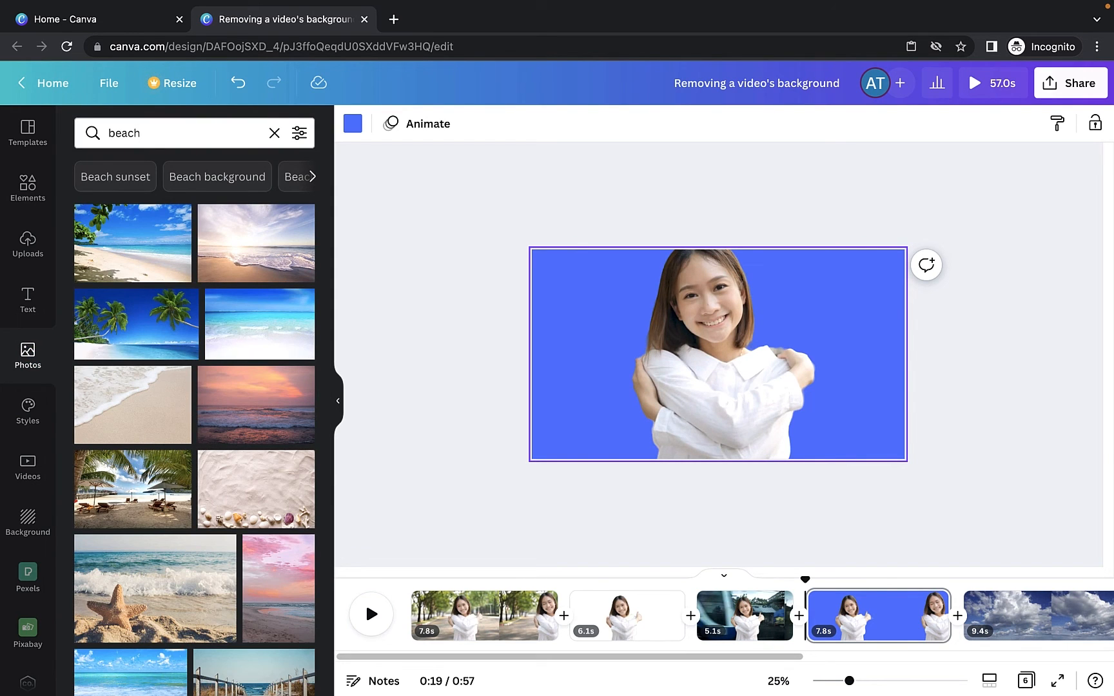
left_click(138, 332)
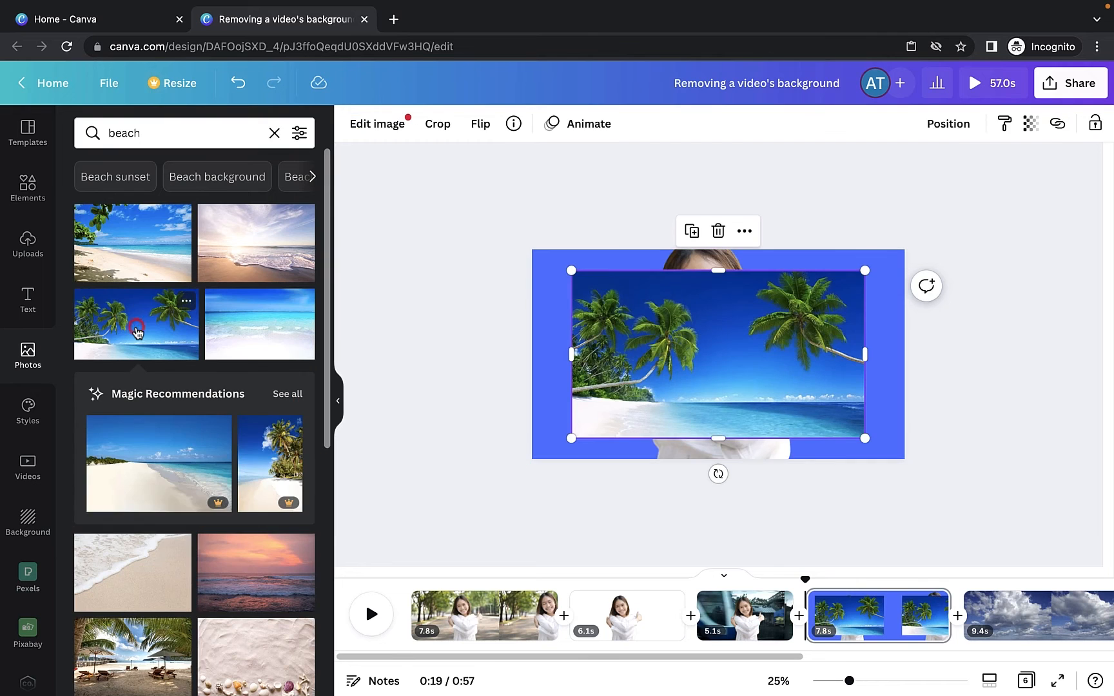
left_click_drag(652, 347, 581, 347)
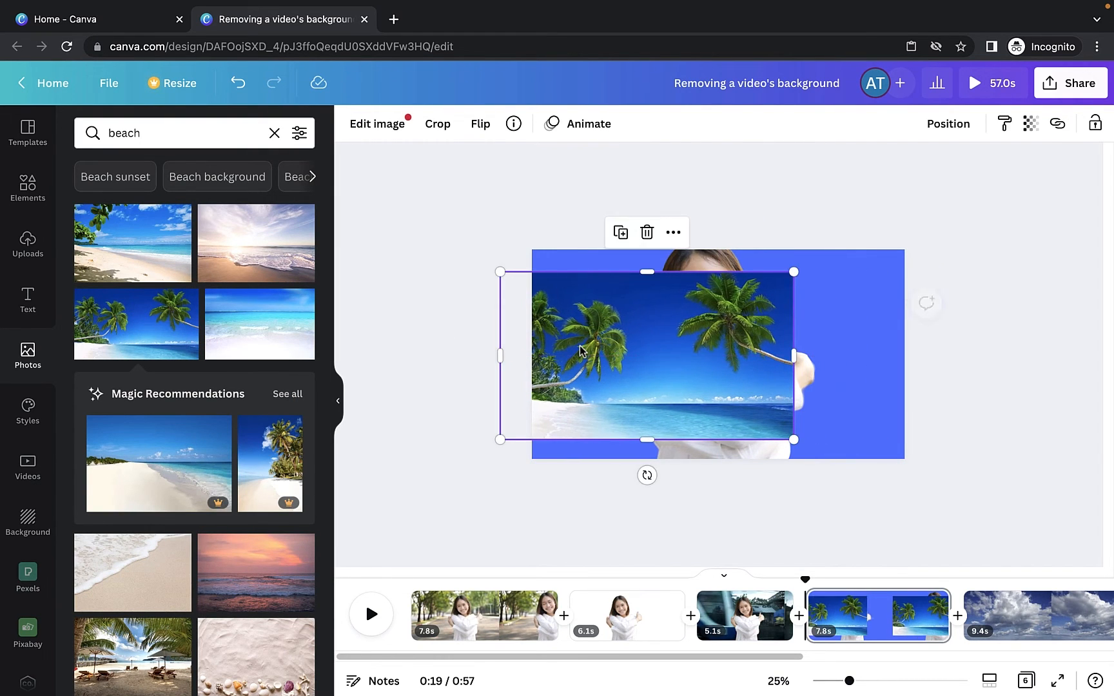
right_click(651, 348)
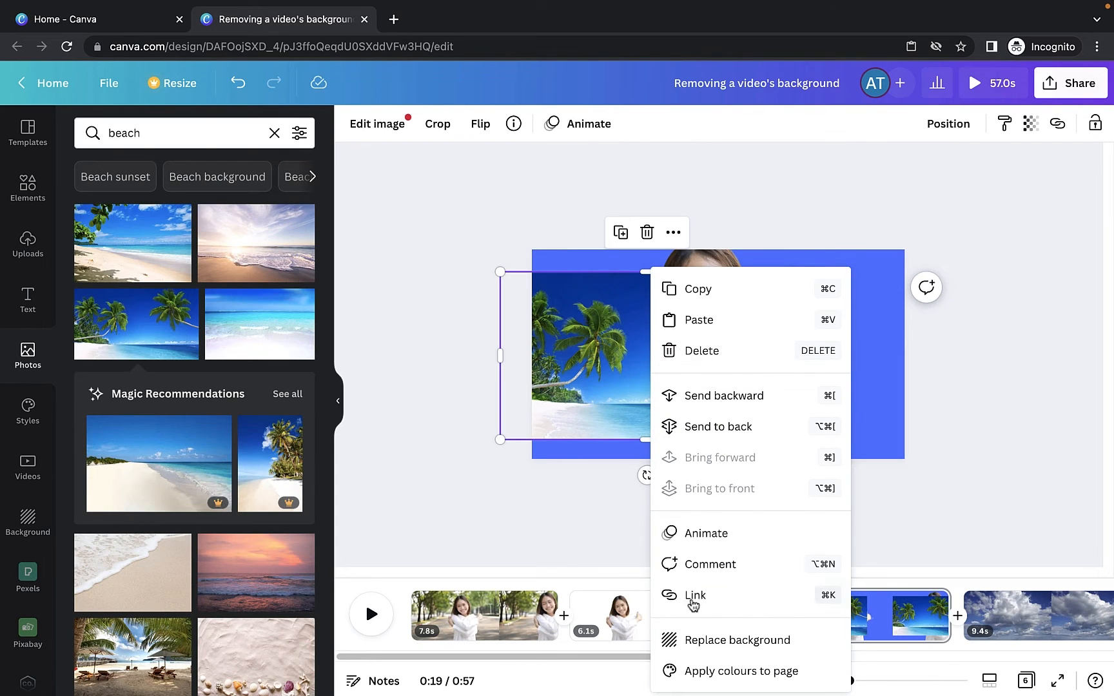
left_click(721, 641)
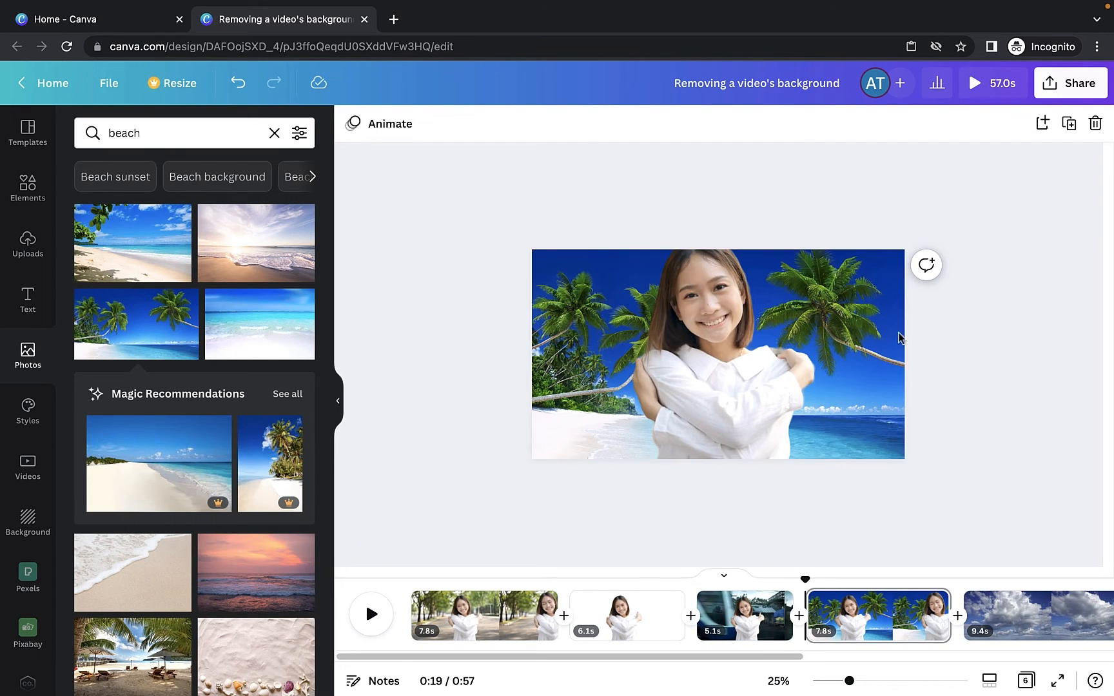
left_click(807, 586)
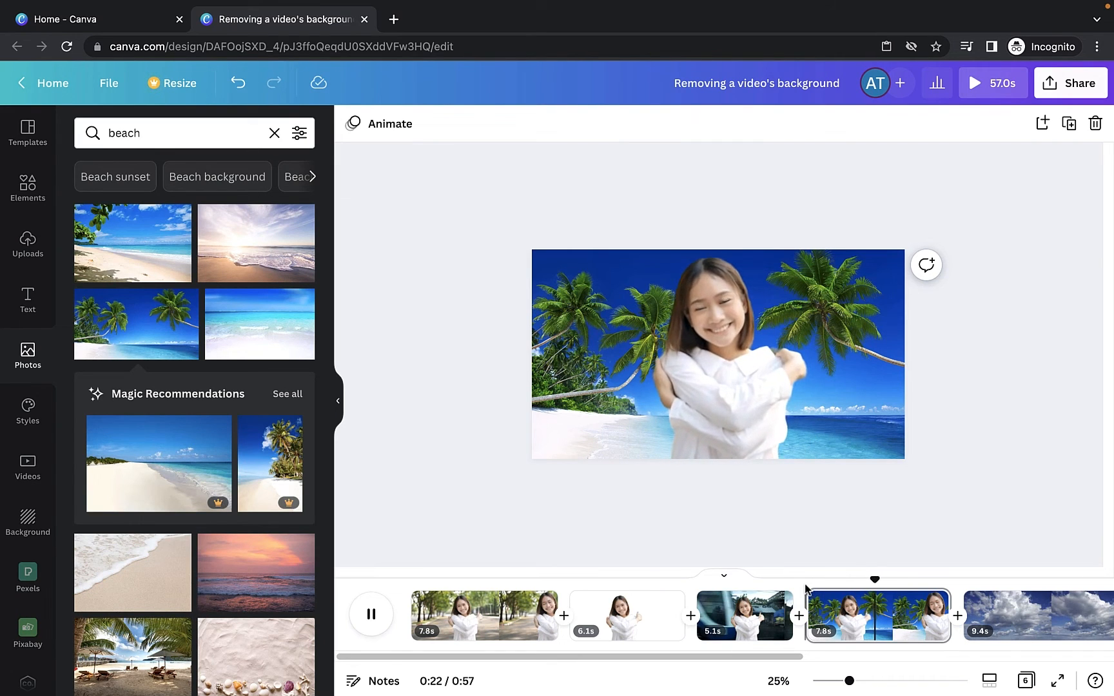
key("space")
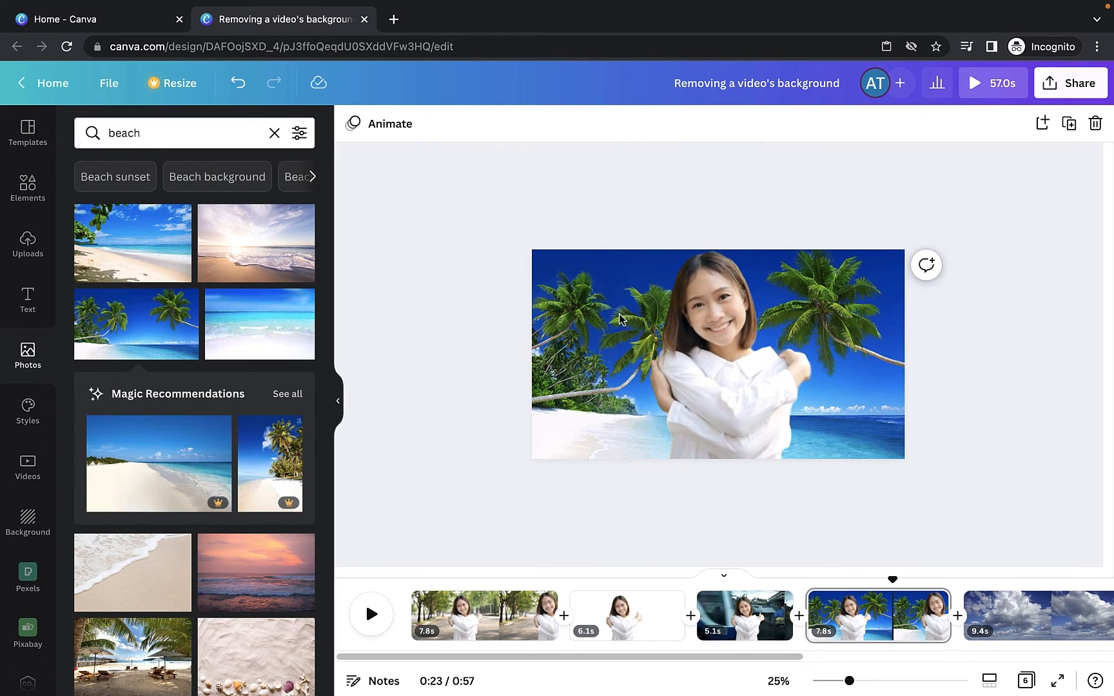
- Detach the beach photo from the page background and delete it
left_click(548, 292)
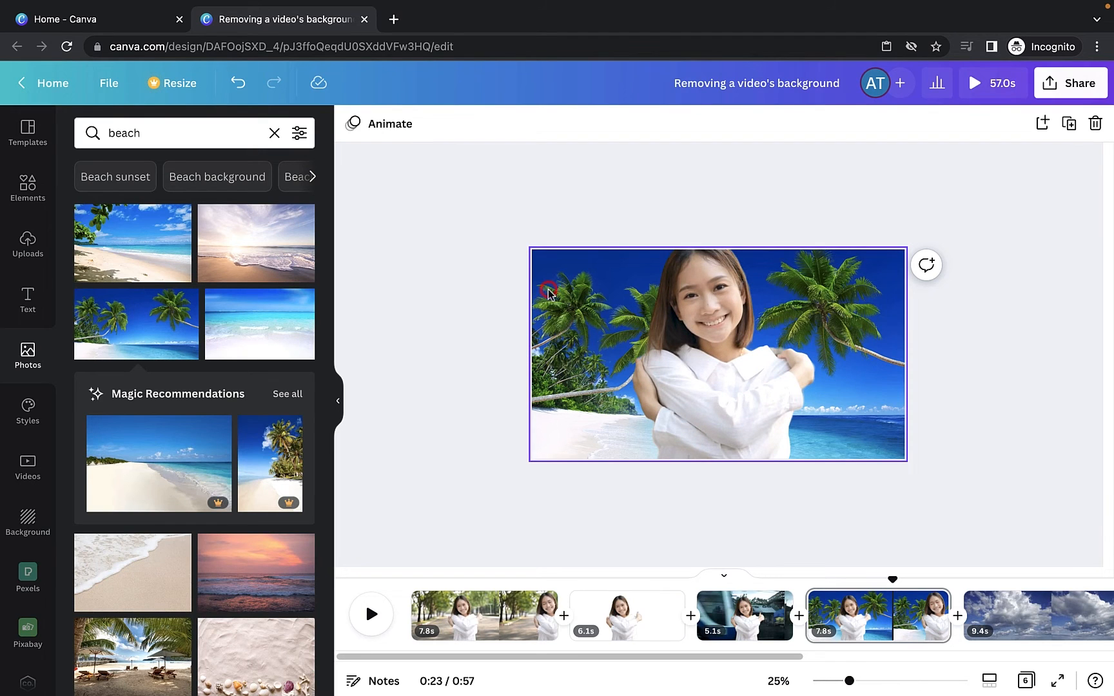
left_click(547, 296)
right_click(546, 291)
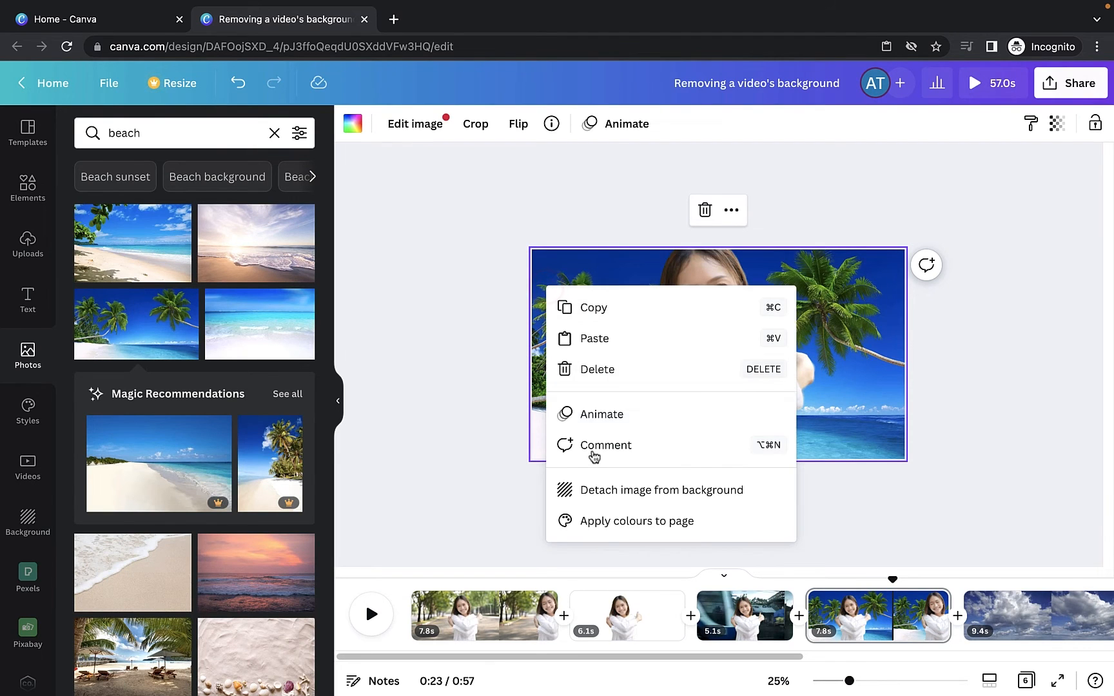
left_click(651, 492)
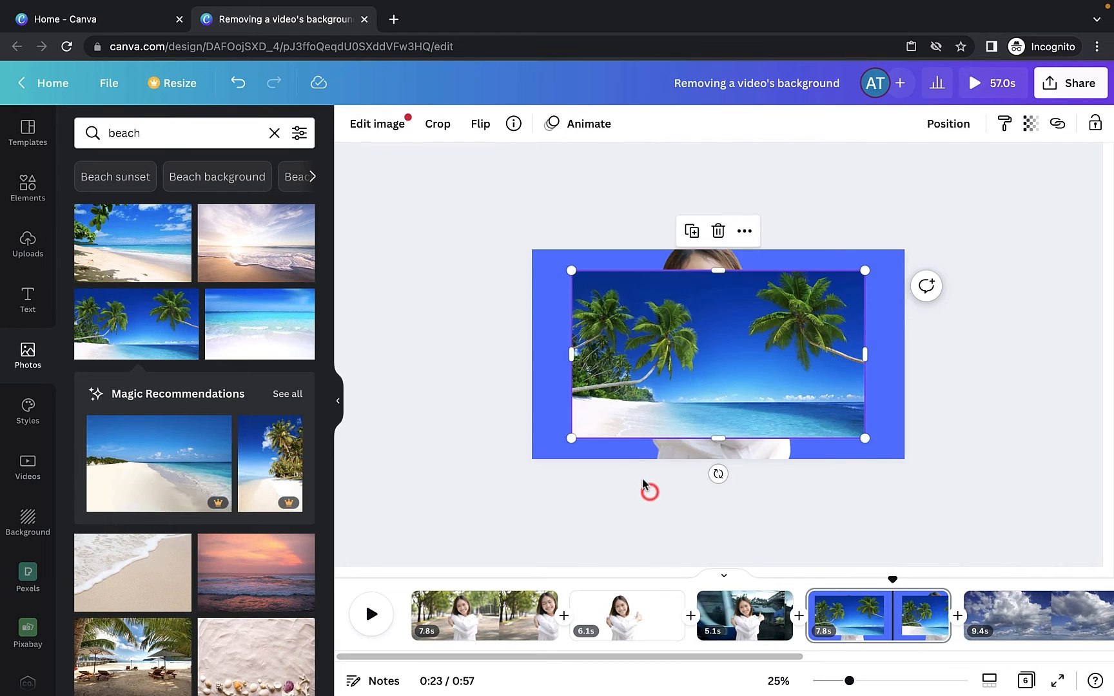
key("Delete")
left_click(651, 365)
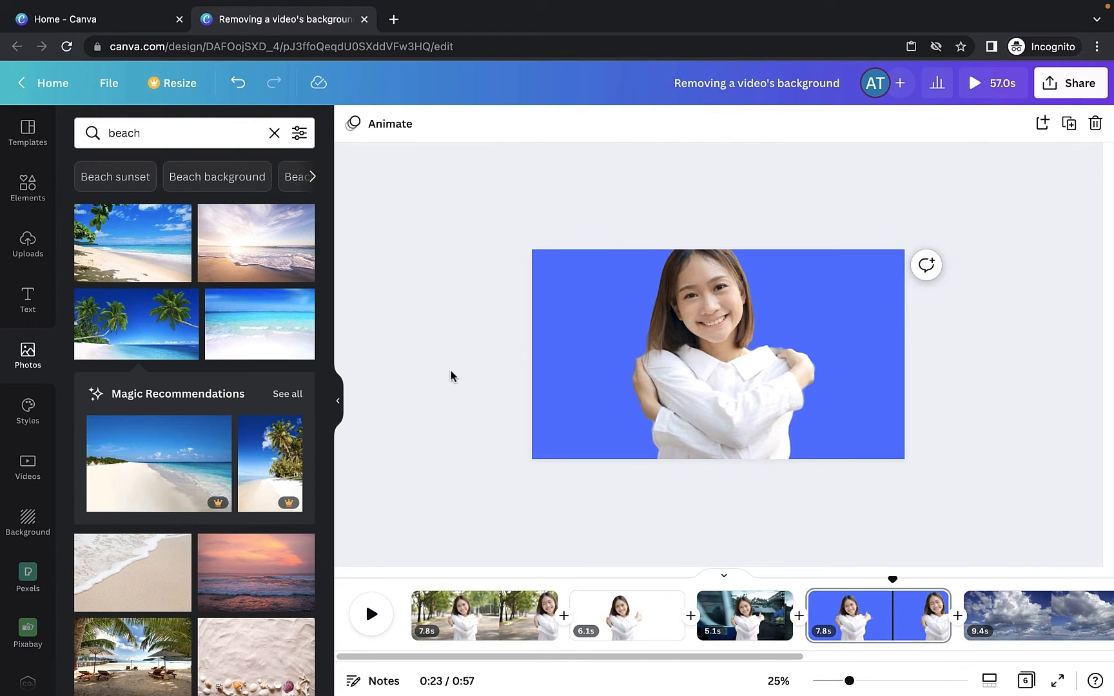
- Search videos for "heavy rain" and set the rainy park clip as the page's background
left_click(25, 469)
left_click(165, 135)
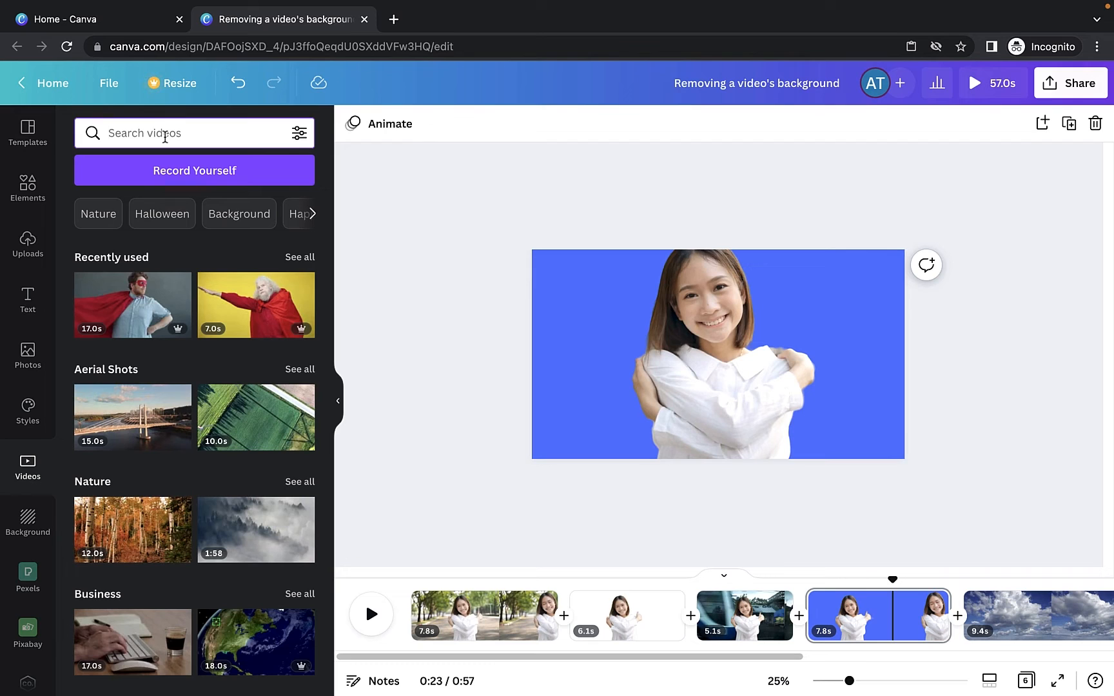
type("rain")
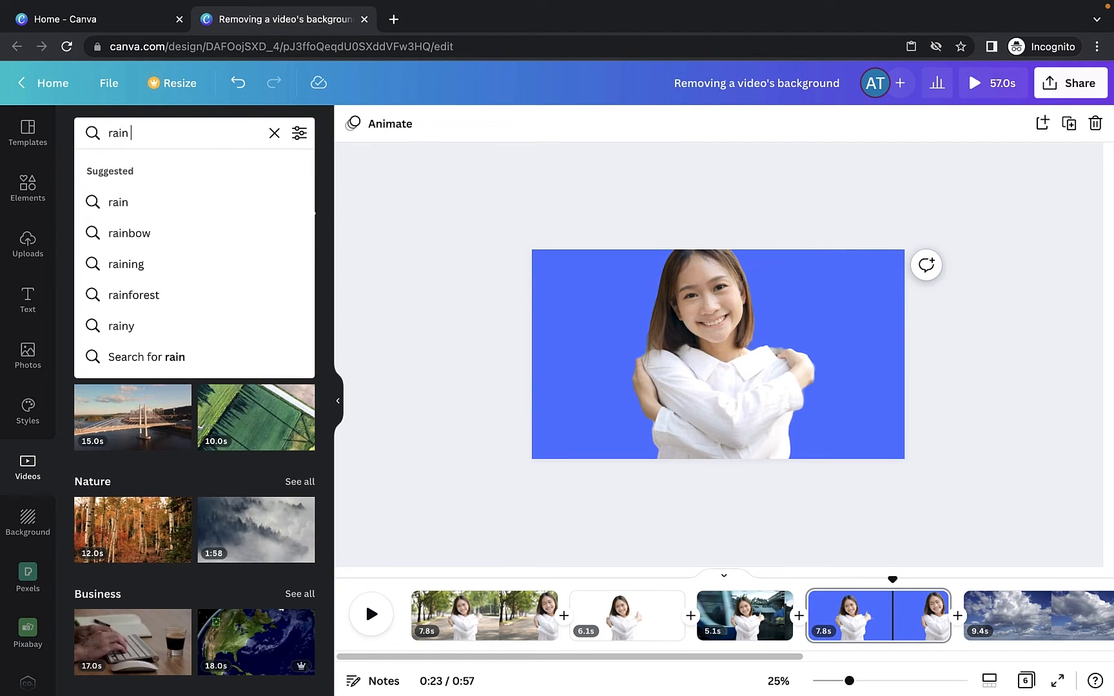
key("BackSpace")
key("BackSpace")
key("BackSpace")
type("heavy ra")
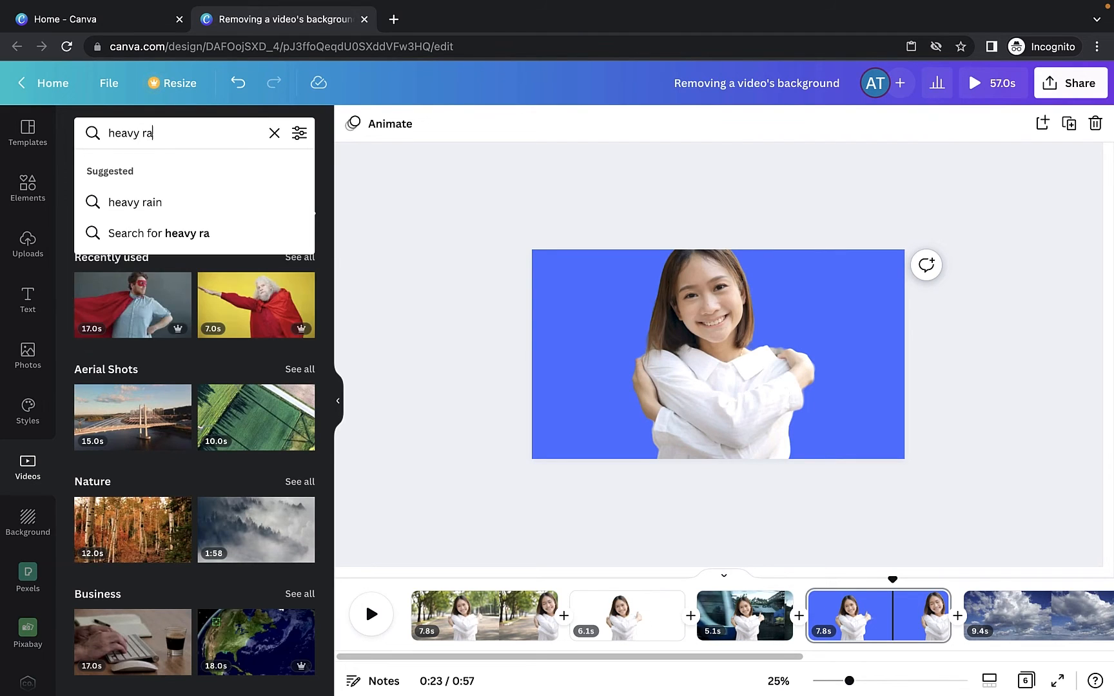
type("in")
key("Return")
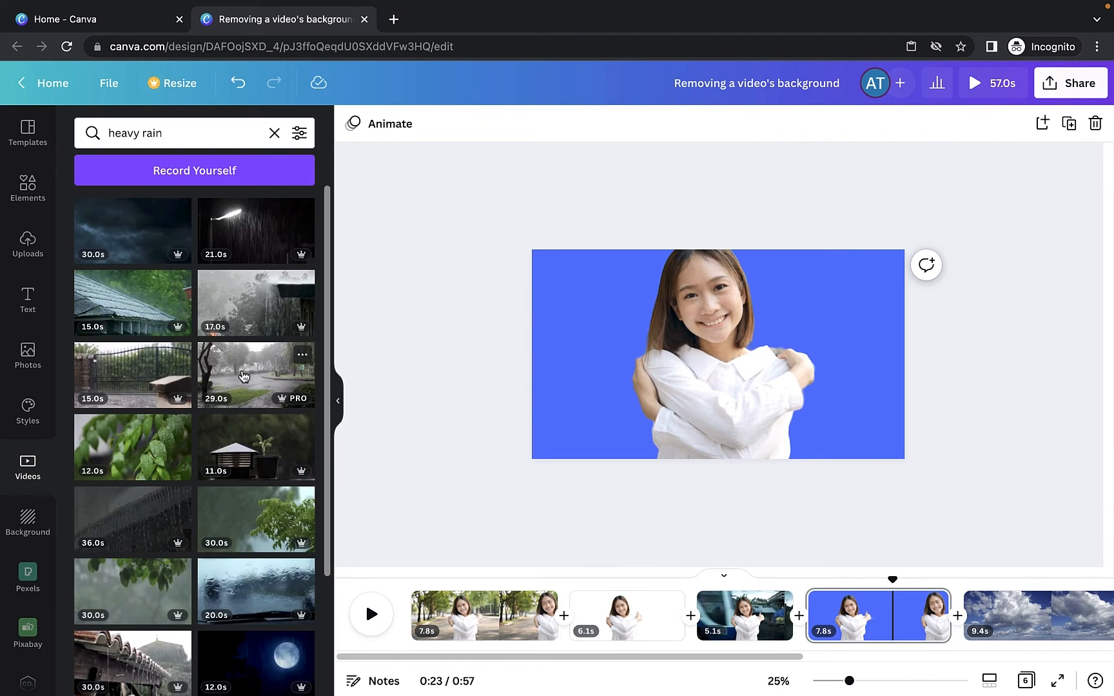
left_click(243, 368)
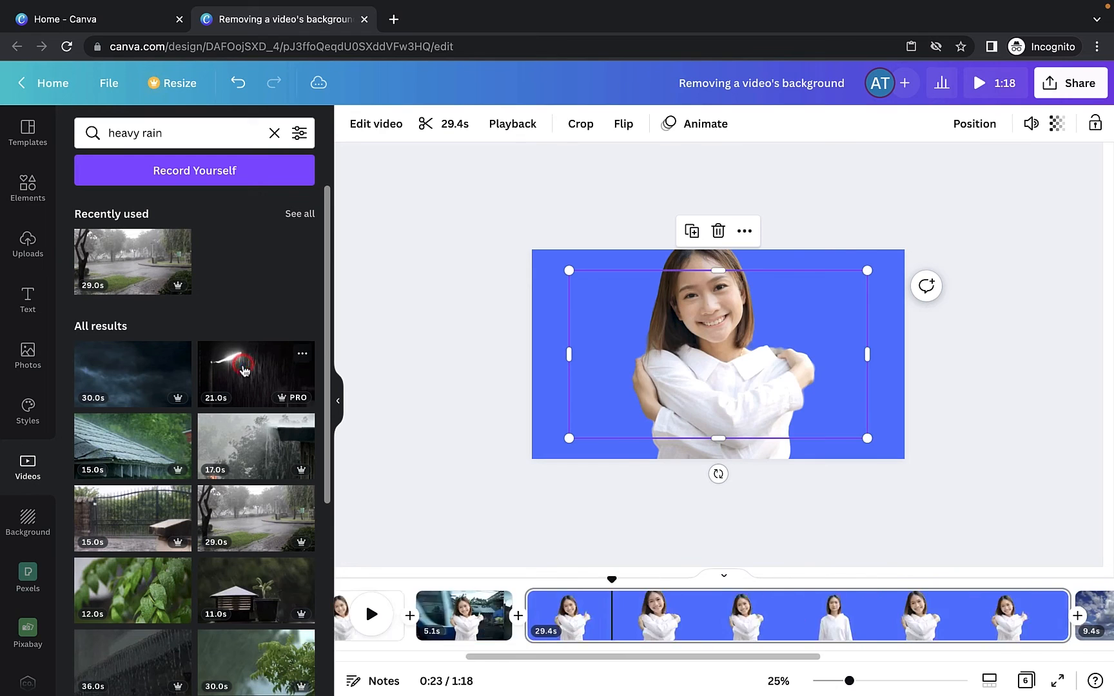
left_click_drag(645, 334, 620, 333)
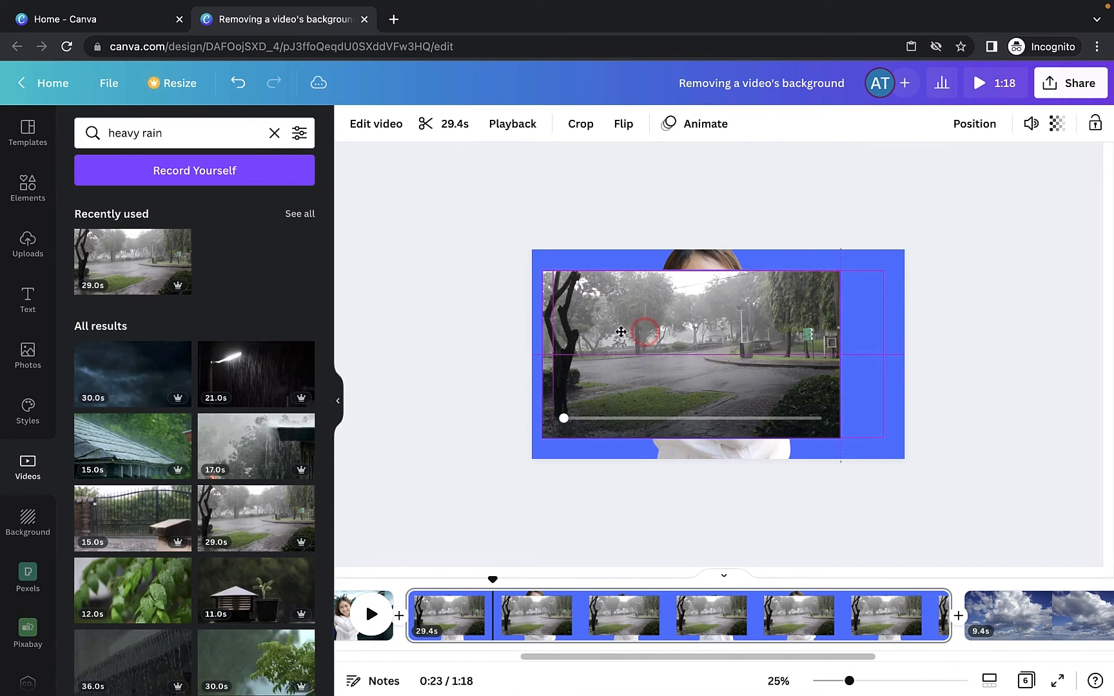
right_click(584, 316)
left_click(658, 655)
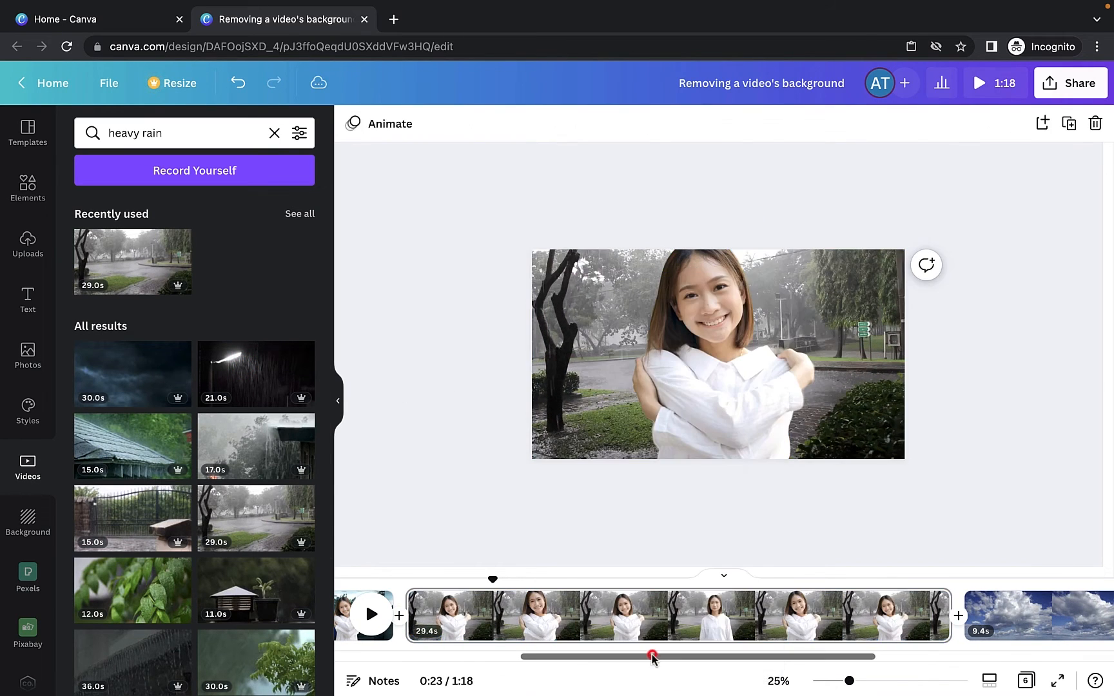
- Play the scene with the rainy background to preview it
left_click(428, 576)
scroll(804, 586, "right", 1)
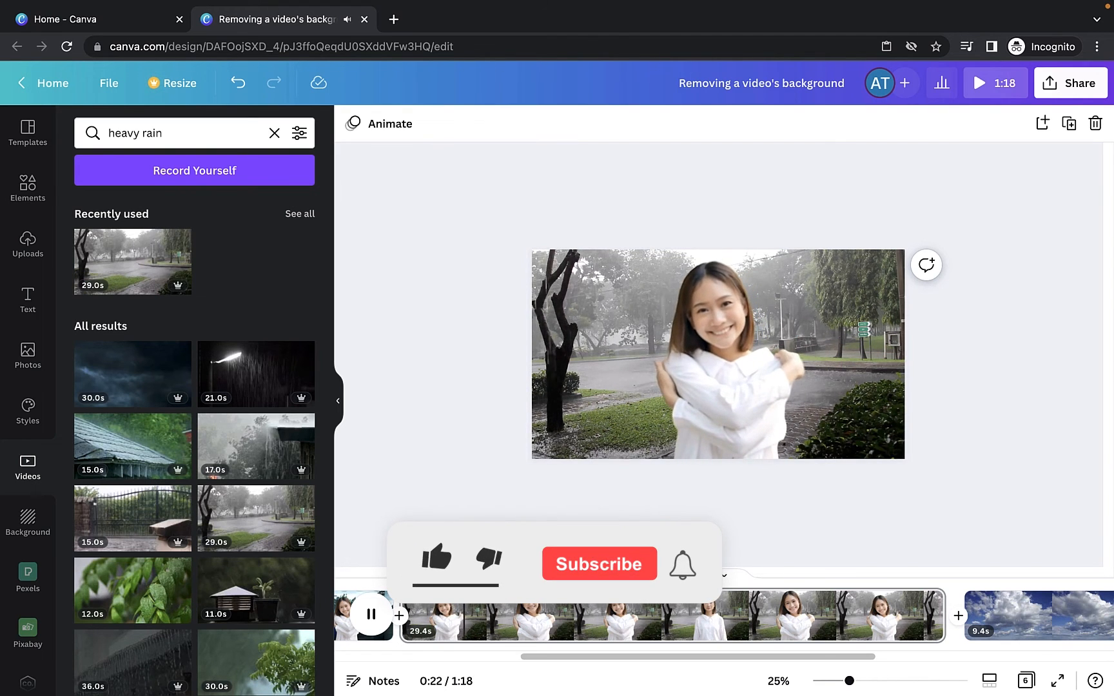
left_click(553, 492)
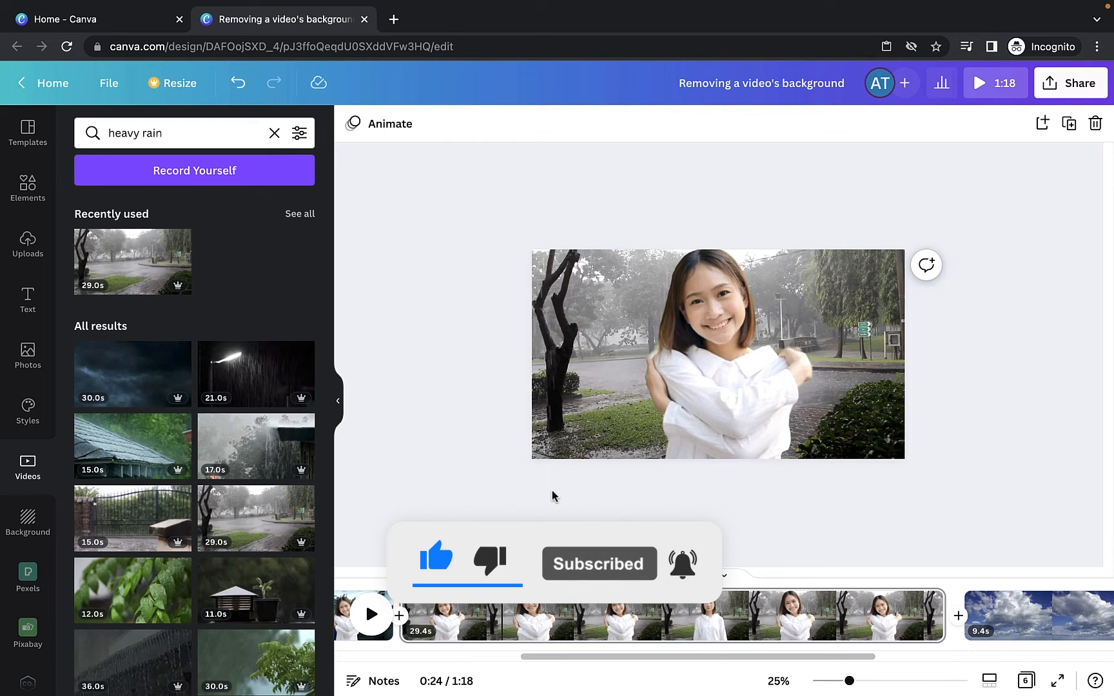
left_click(706, 423)
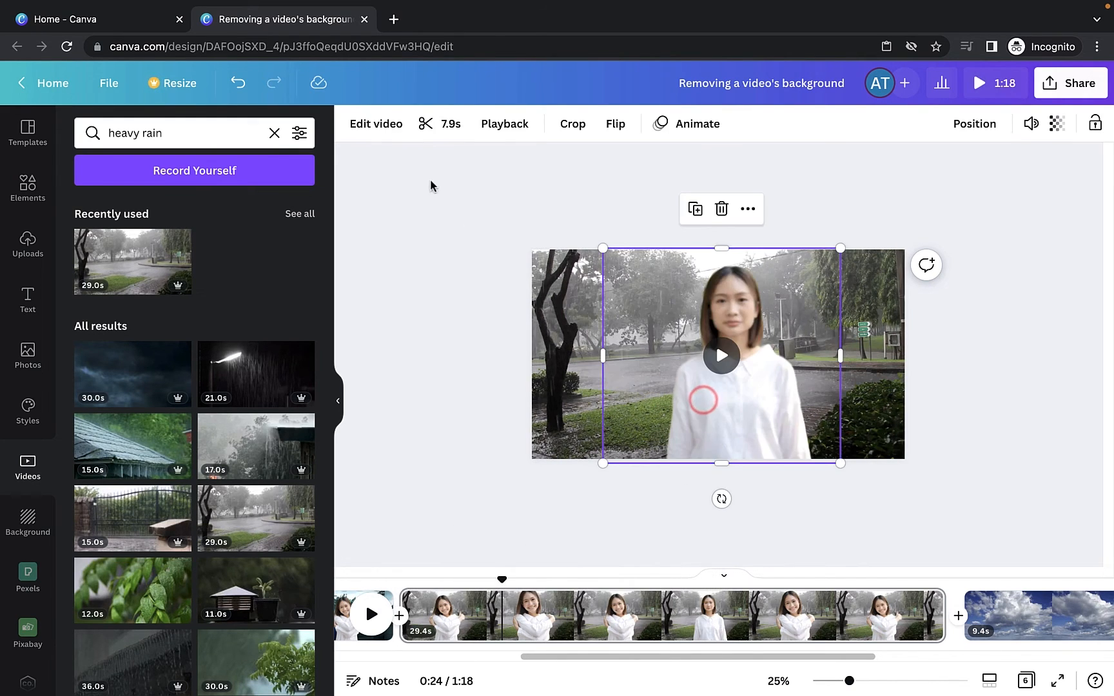
left_click(377, 126)
left_click(247, 132)
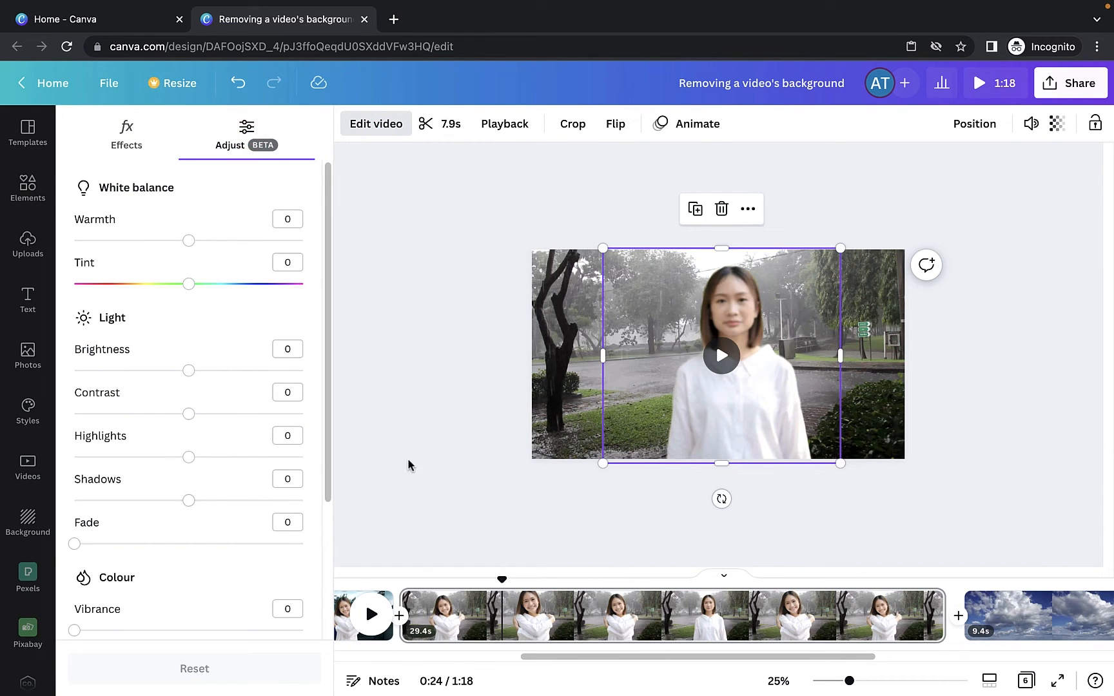
left_click(460, 411)
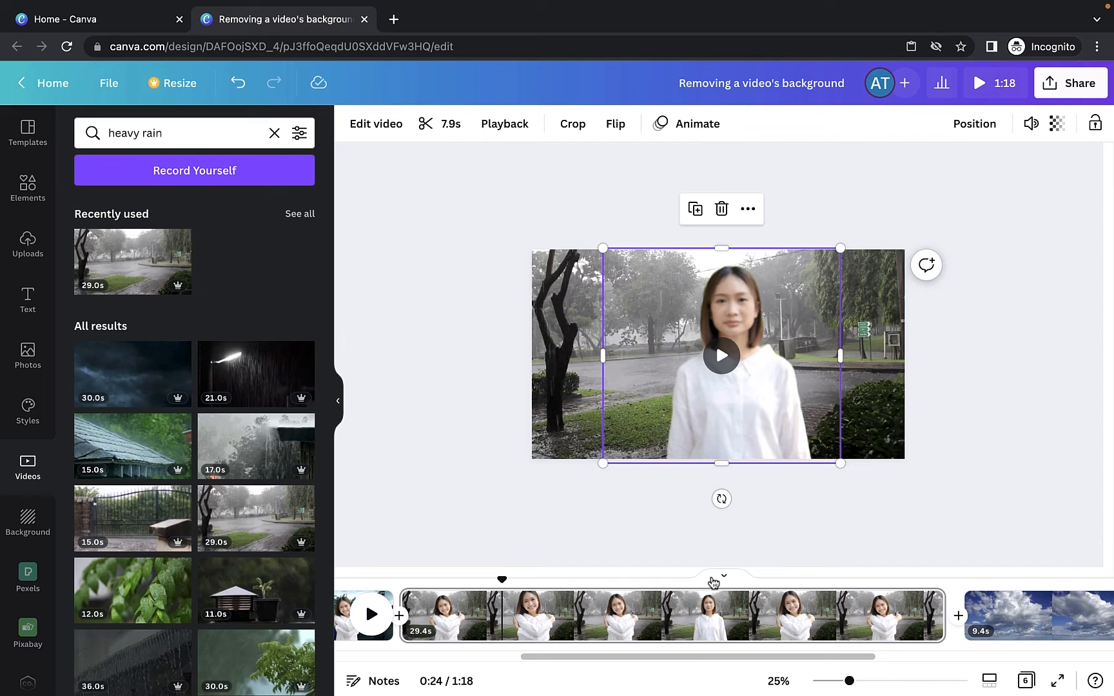
- On the clouds page, search videos for "superman" and add the man-in-red-cape clip
scroll(684, 658, "right", 5)
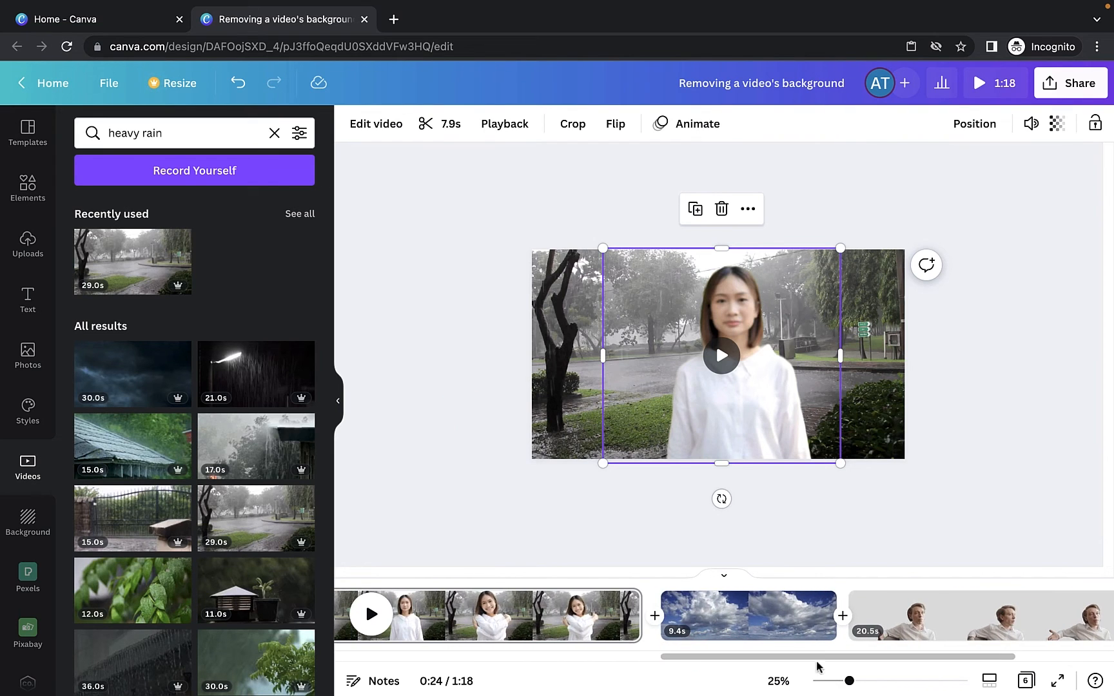
left_click(776, 611)
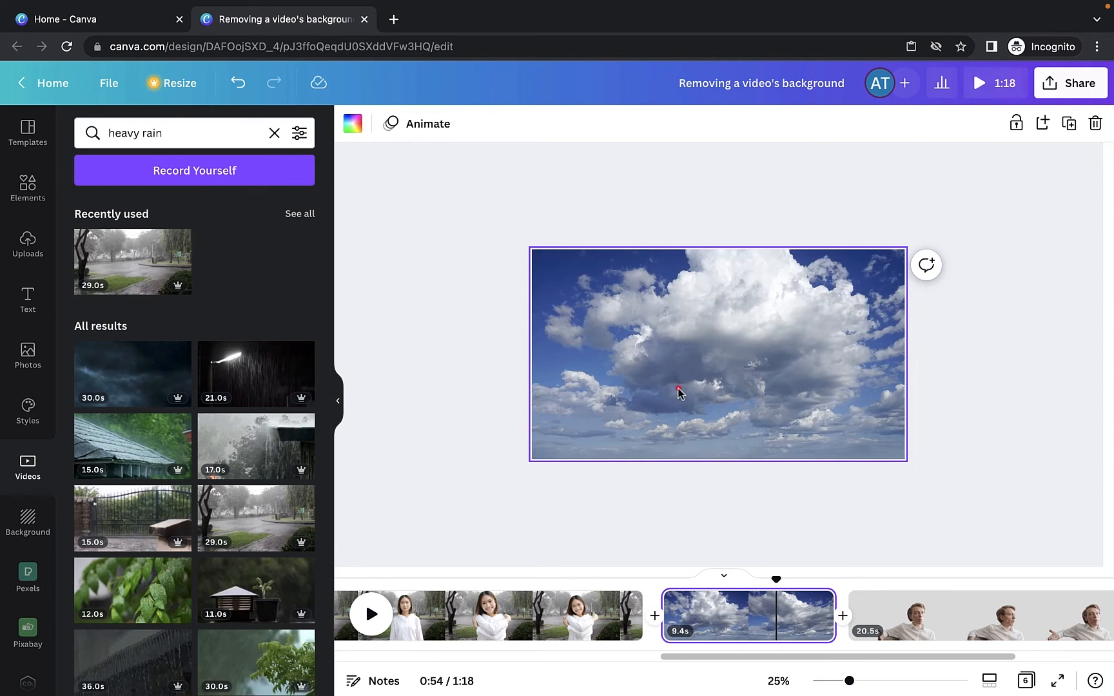
mouse_move(775, 582)
left_mouse_down()
mouse_move(677, 582)
mouse_move(803, 583)
mouse_move(711, 583)
mouse_move(783, 585)
left_mouse_up()
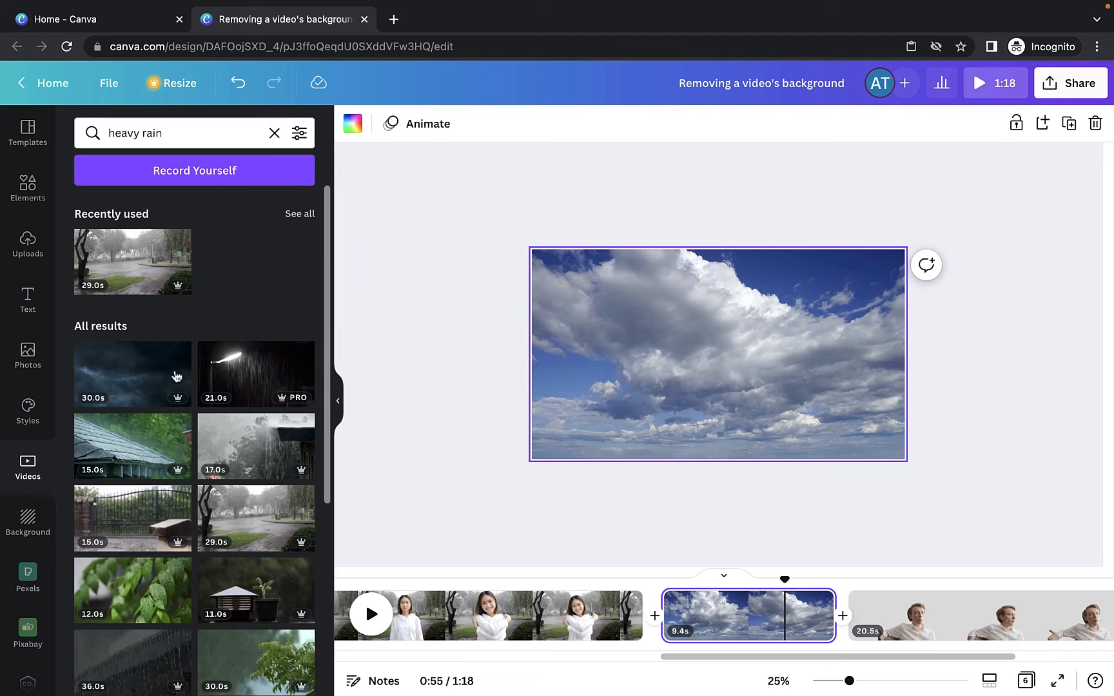
left_click(25, 477)
left_click(174, 131)
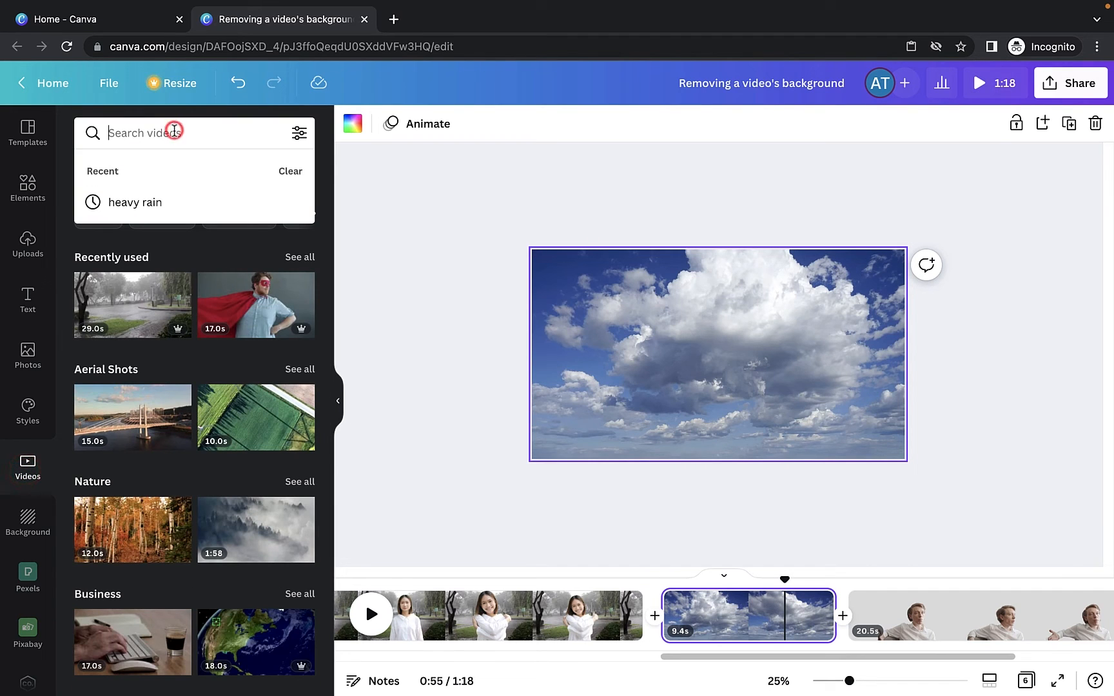
type("superman")
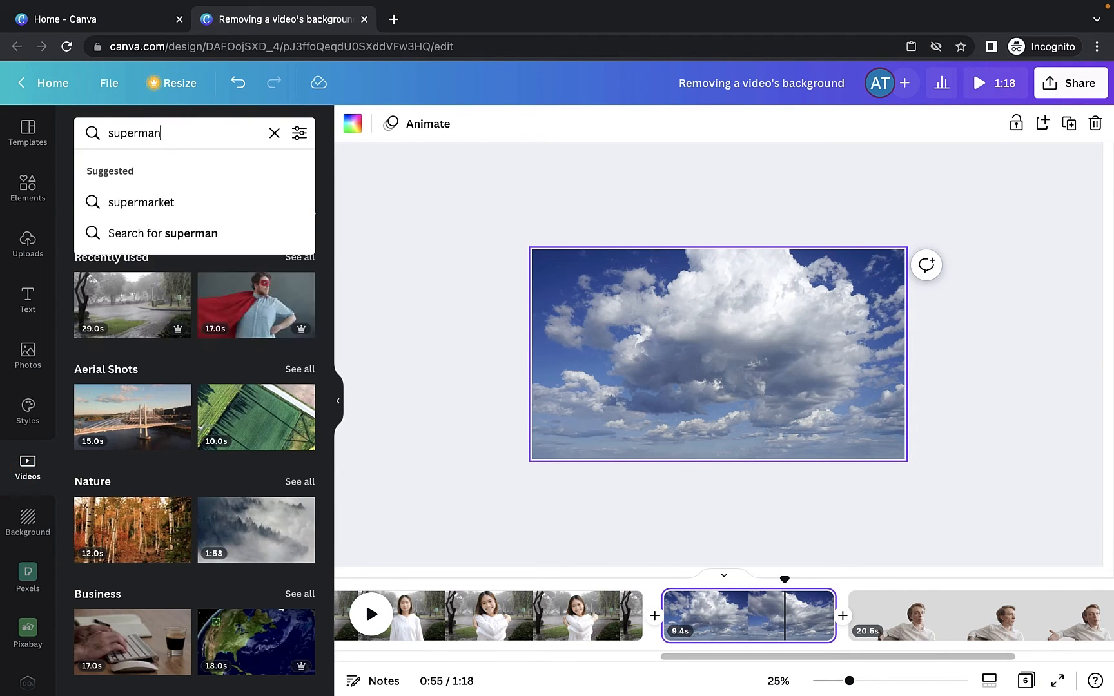
key("Return")
scroll(221, 321, "down", 5)
scroll(221, 321, "down", 10)
scroll(221, 321, "down", 2)
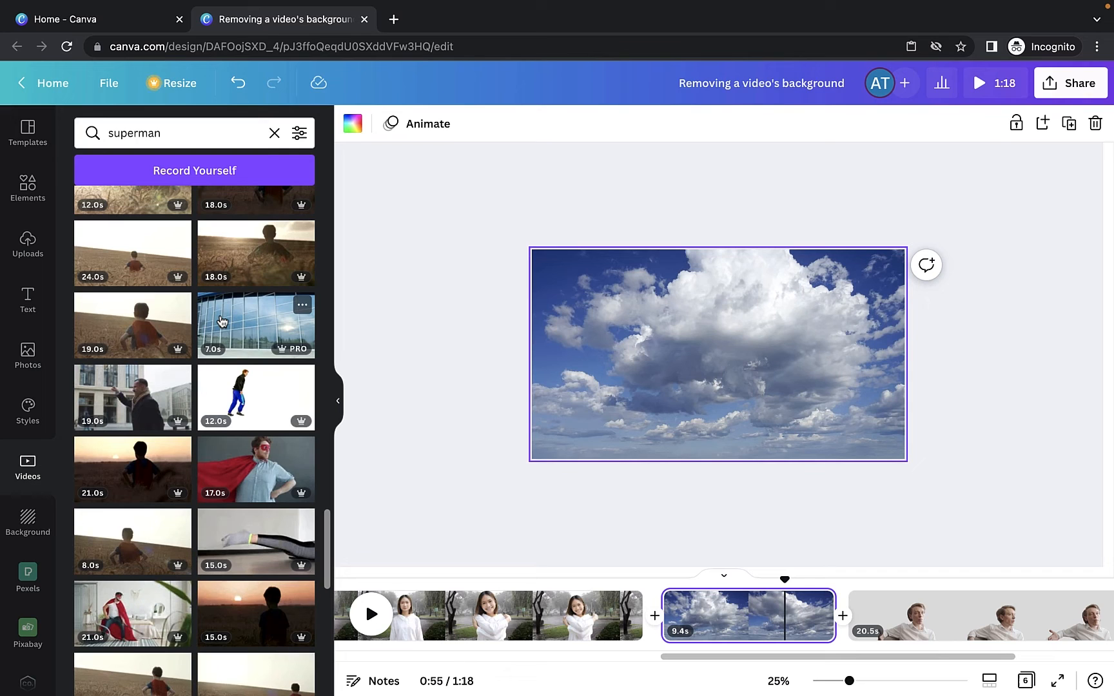
left_click(256, 479)
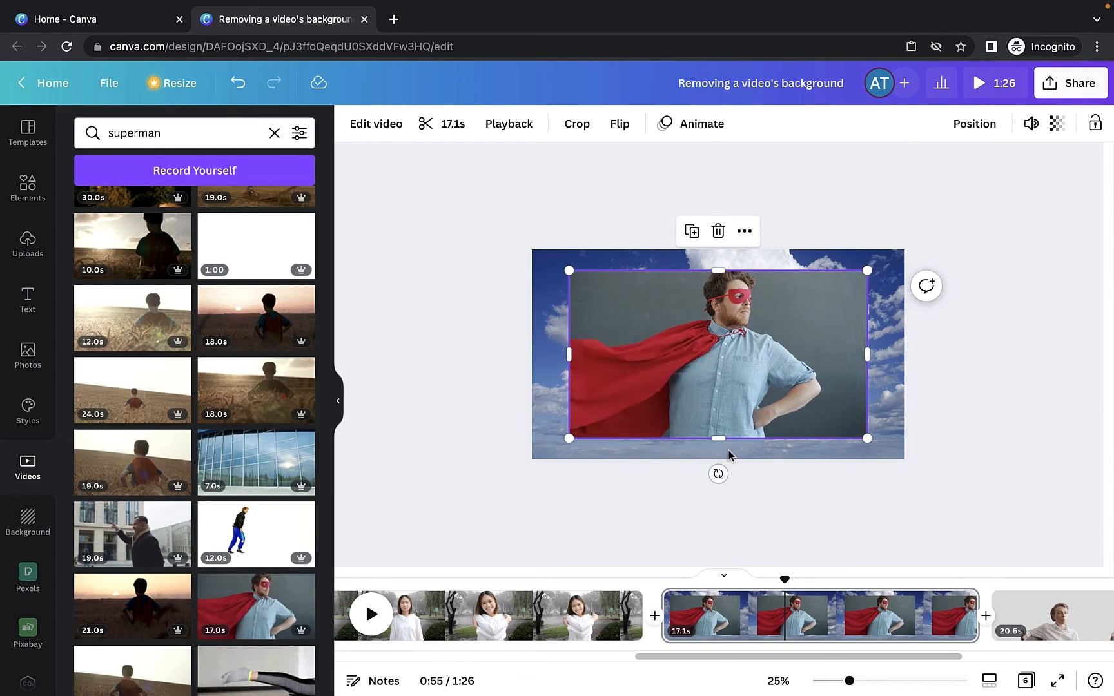
- Remove the cape clip's background with Background Remover and move the clip down to the page's left edge
left_click(363, 126)
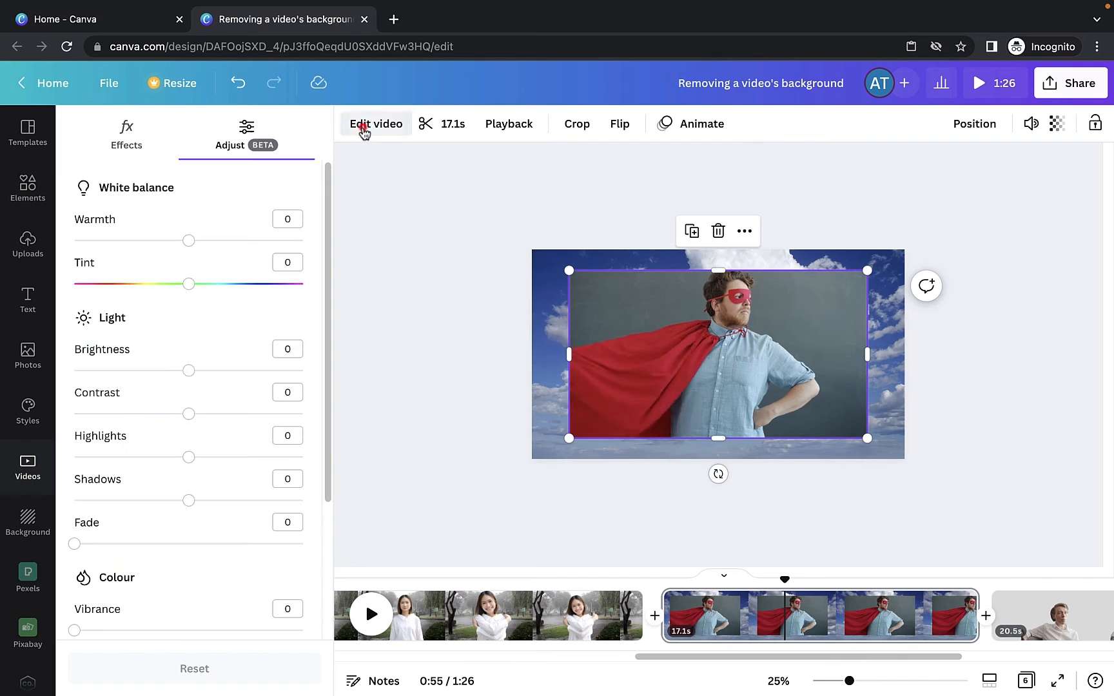
left_click(127, 133)
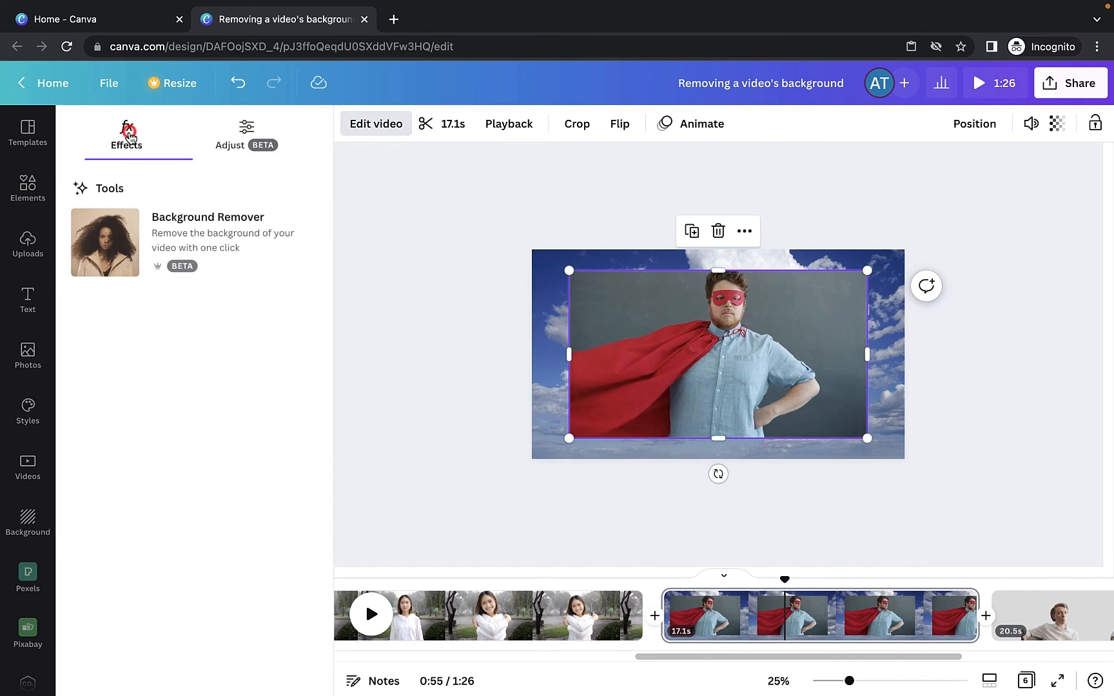
left_click(184, 238)
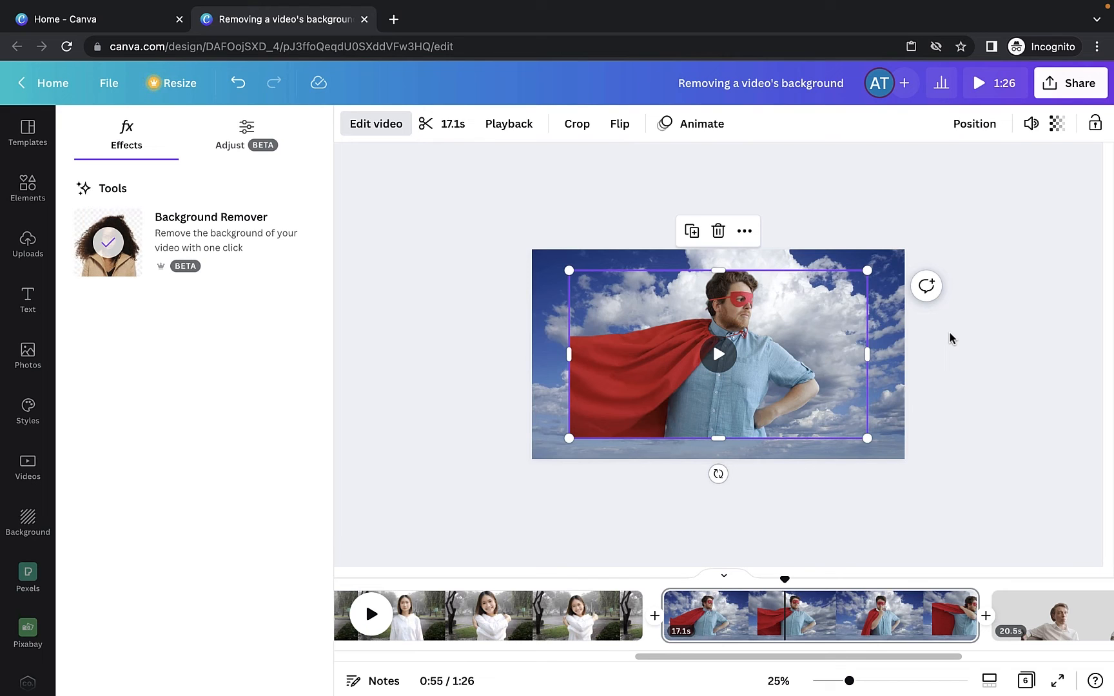
left_click_drag(748, 387, 709, 413)
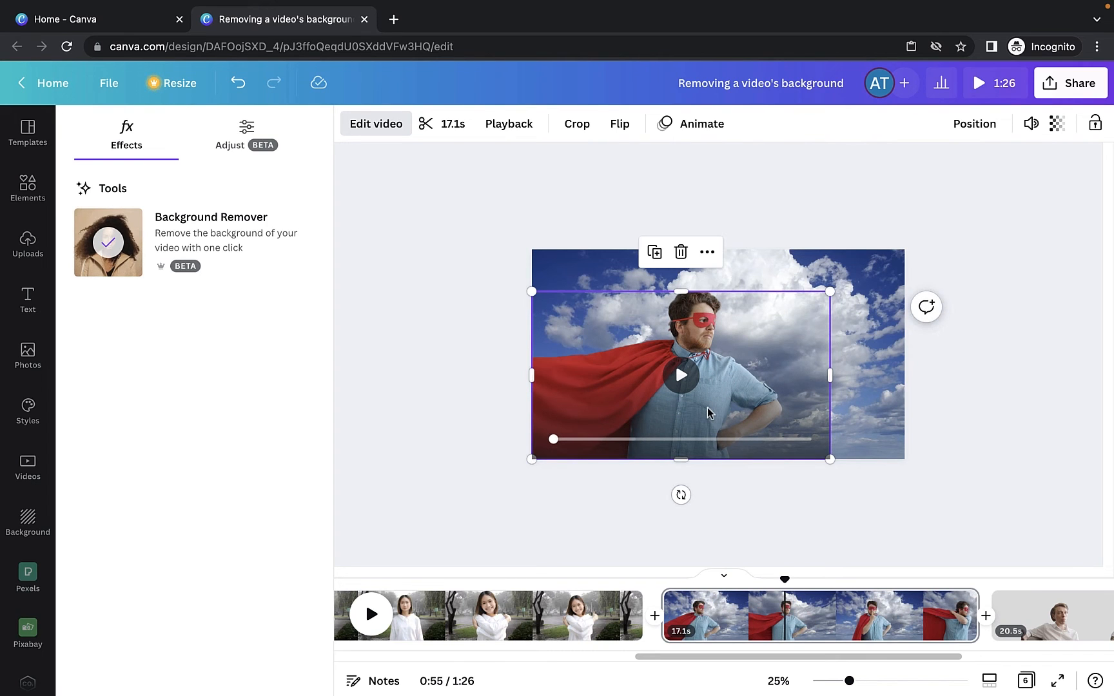
- Trim the cape clip so it plays for 6.4 seconds
left_click(453, 123)
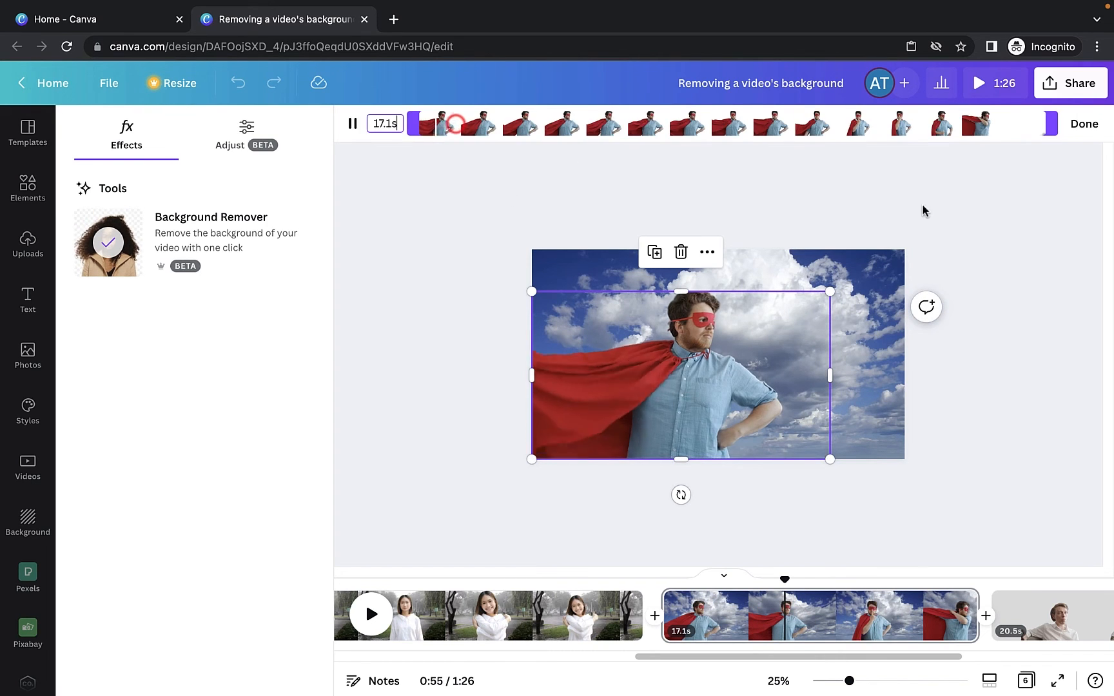
left_click_drag(1040, 124, 659, 127)
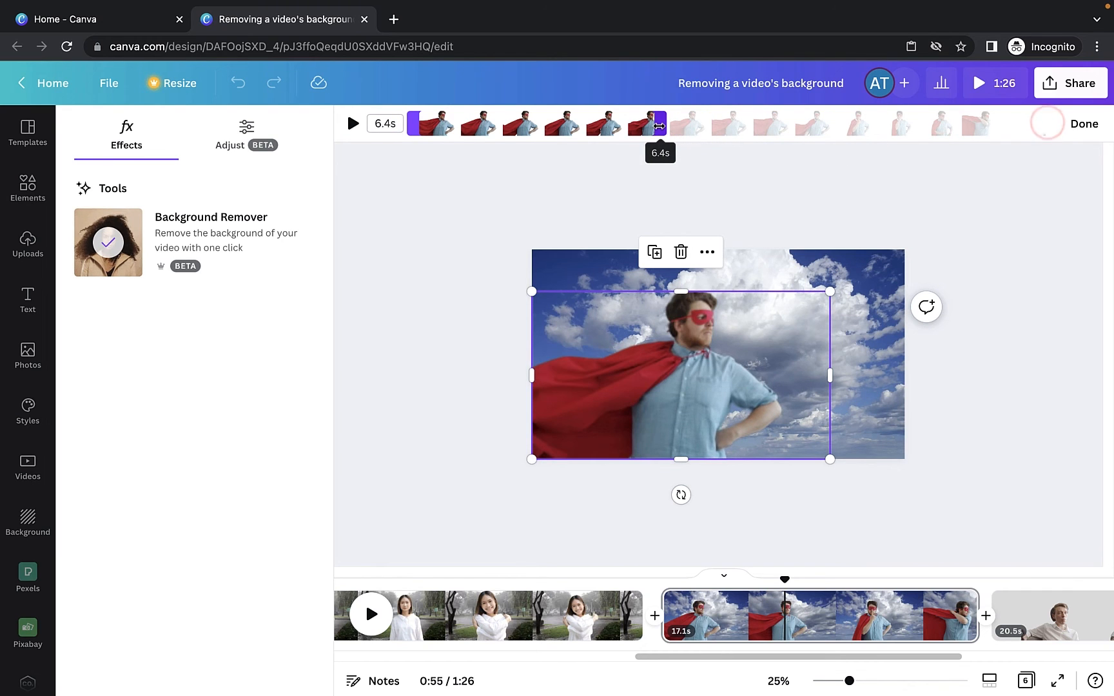
left_click(878, 187)
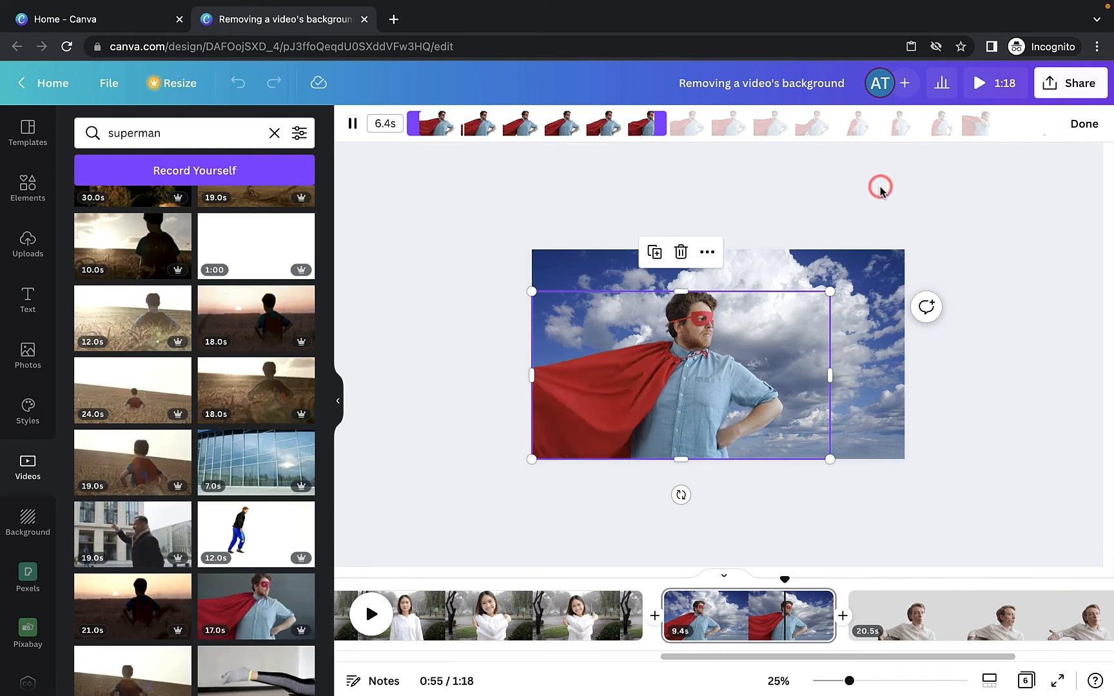
left_click(988, 221)
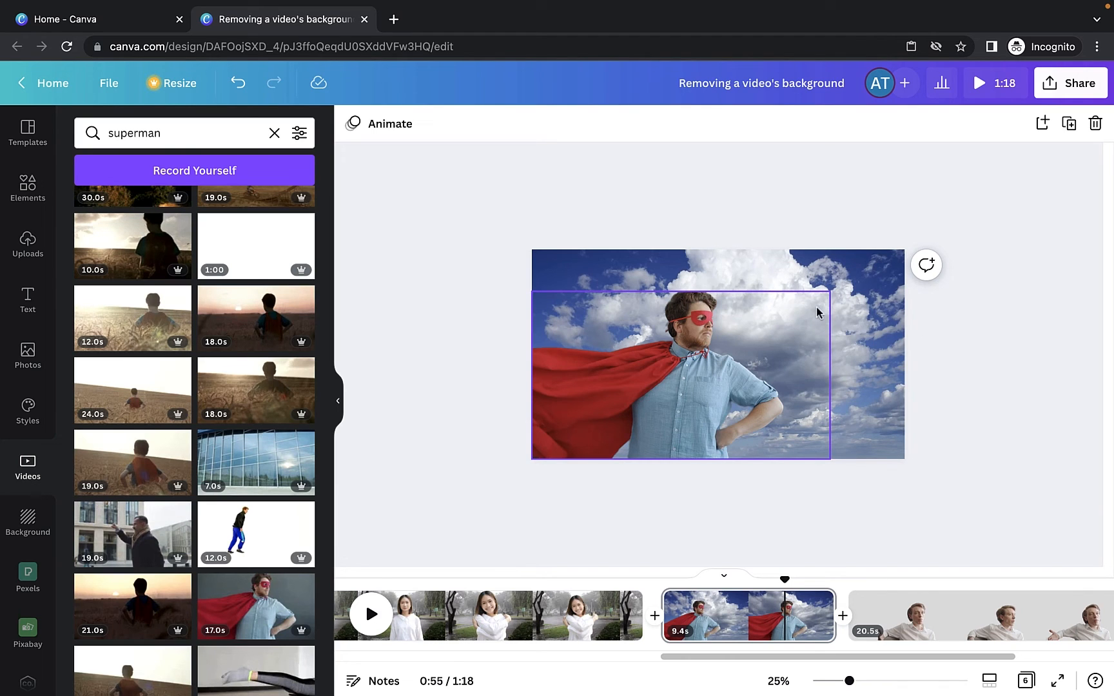
- Try stretching the cape clip to cover the whole page, then undo the last change
left_click(747, 325)
left_click_drag(831, 291, 903, 258)
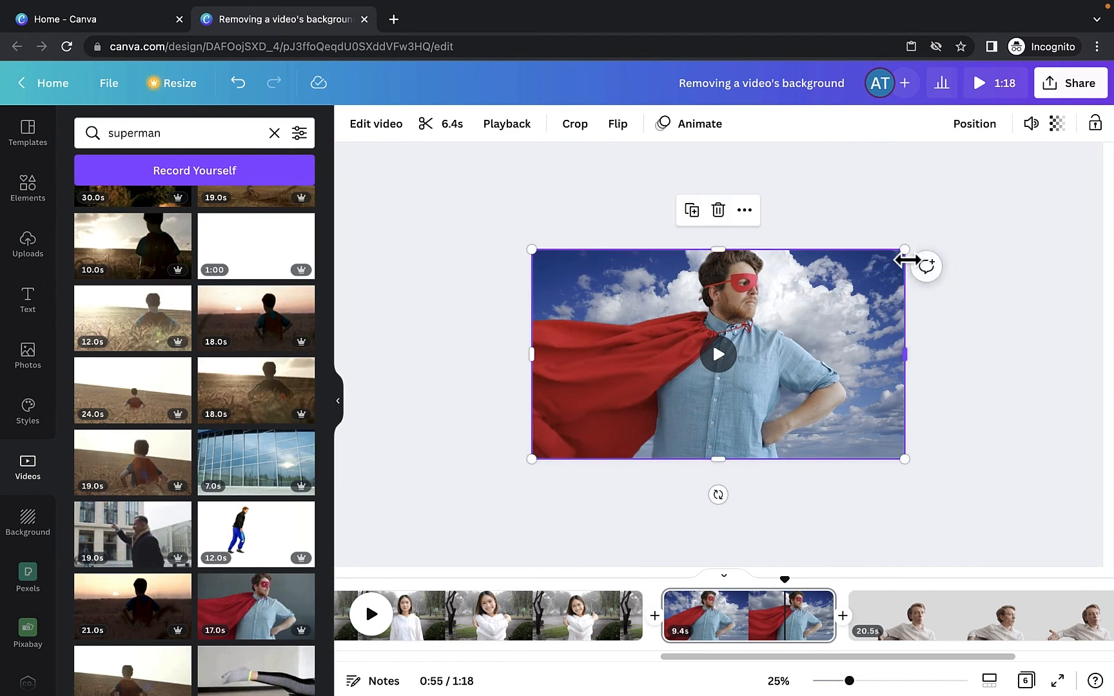
left_click(992, 400)
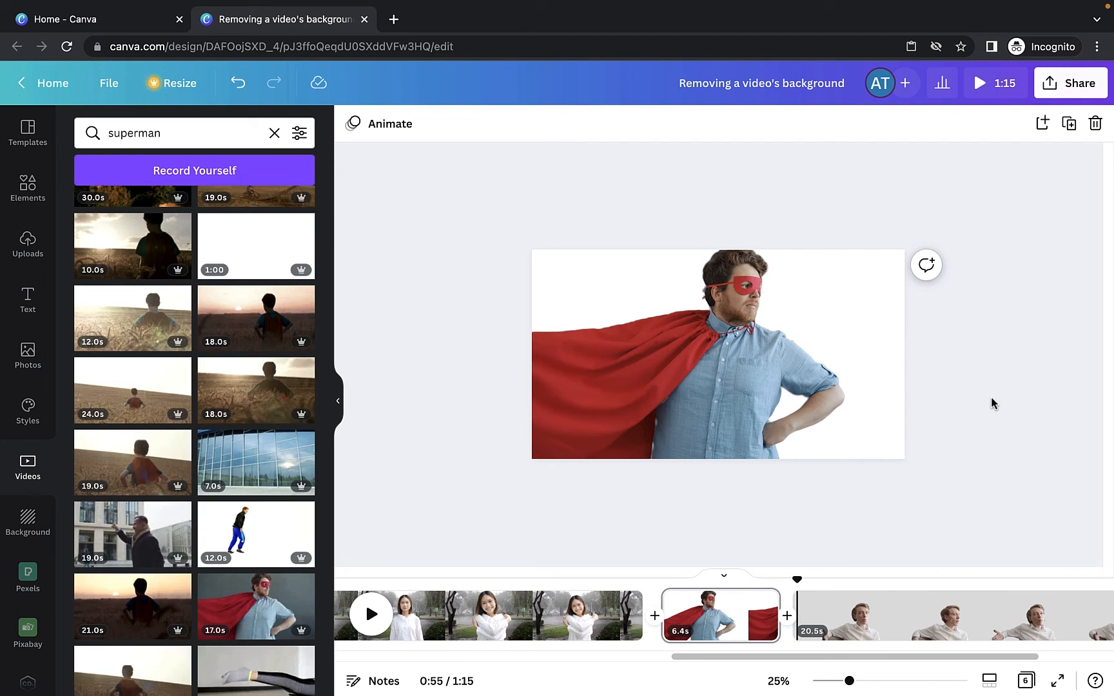
key("super+z")
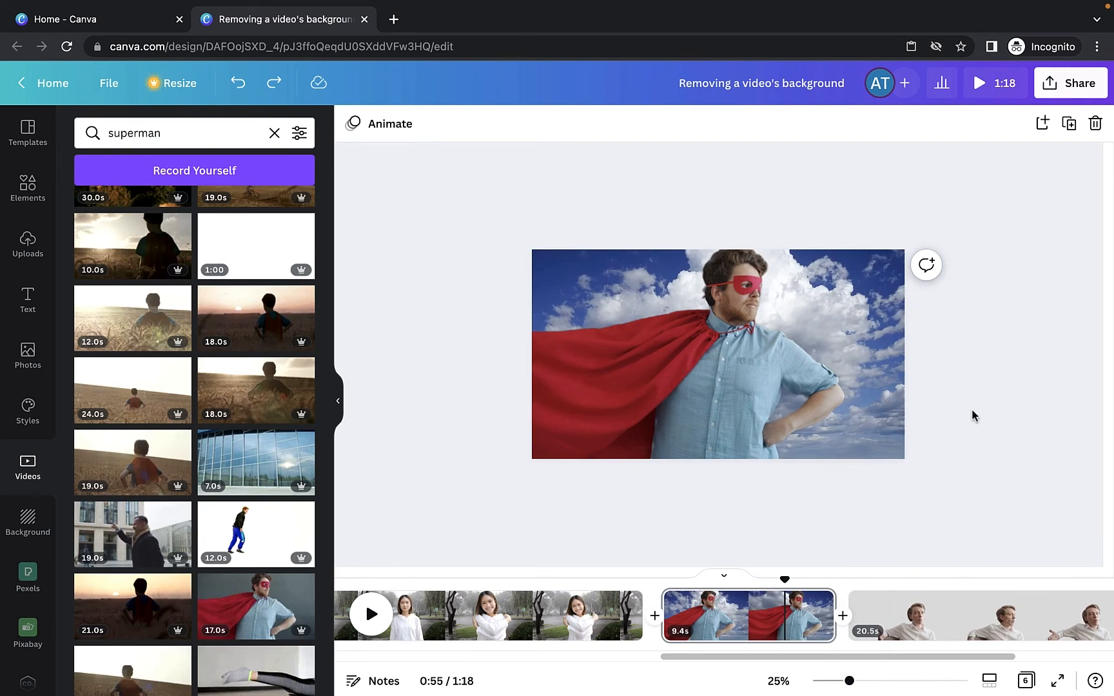
- Resize the cape clip so its right edge stops short of the page's right edge
left_click(786, 400)
left_click_drag(905, 250, 896, 256)
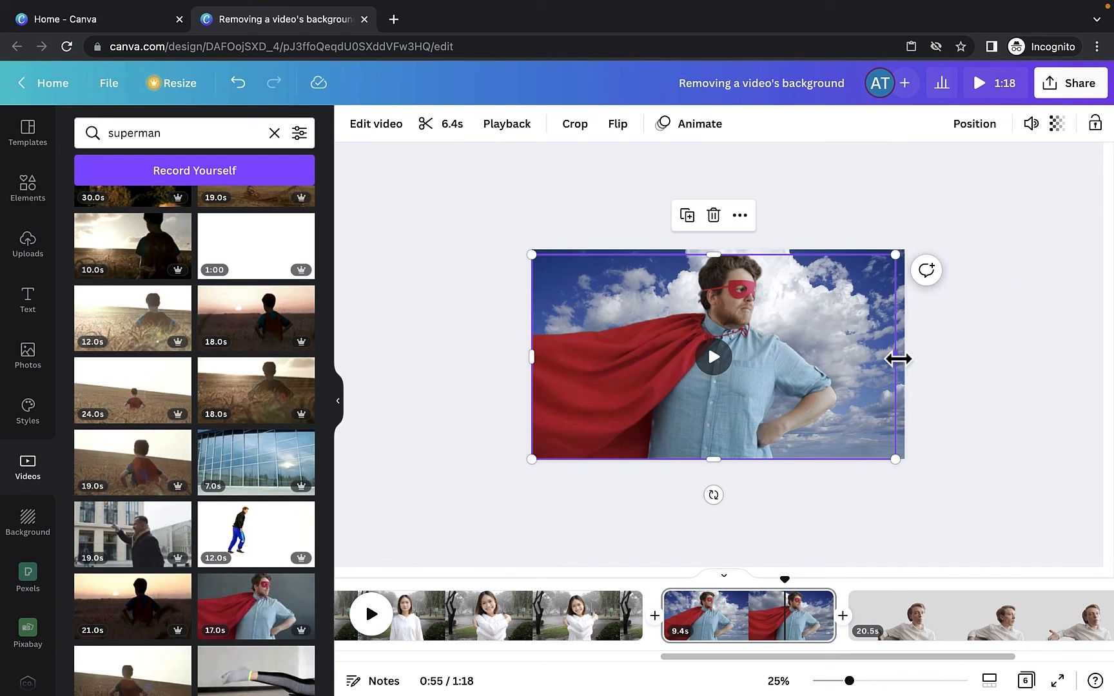
left_click_drag(896, 359, 852, 359)
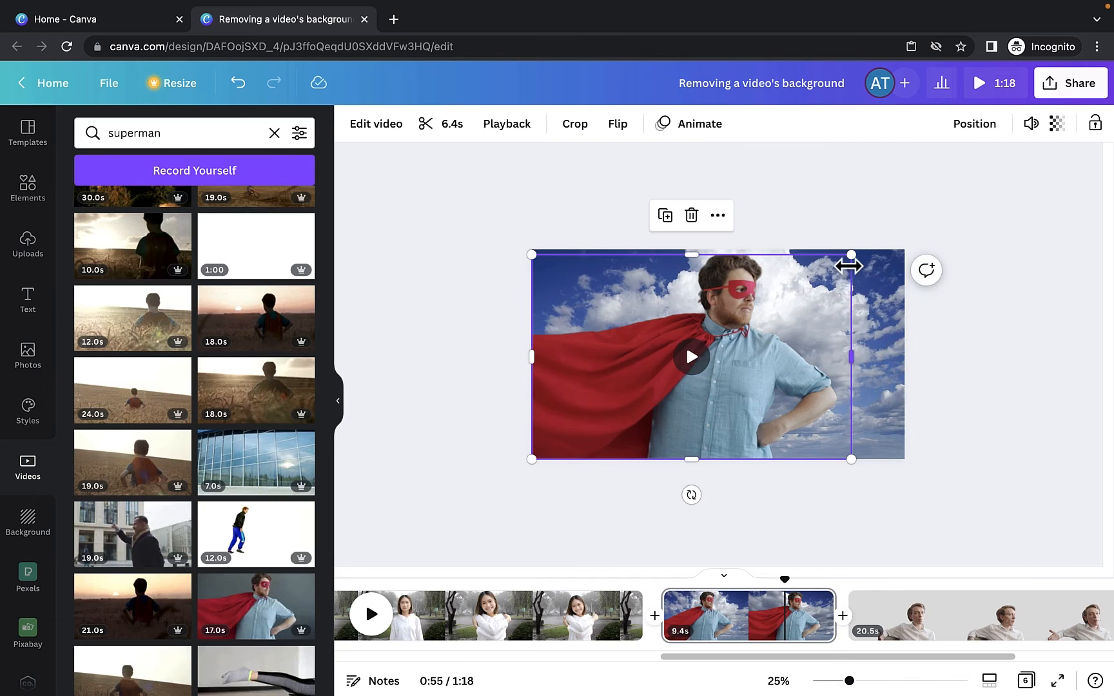
left_click_drag(851, 256, 860, 250)
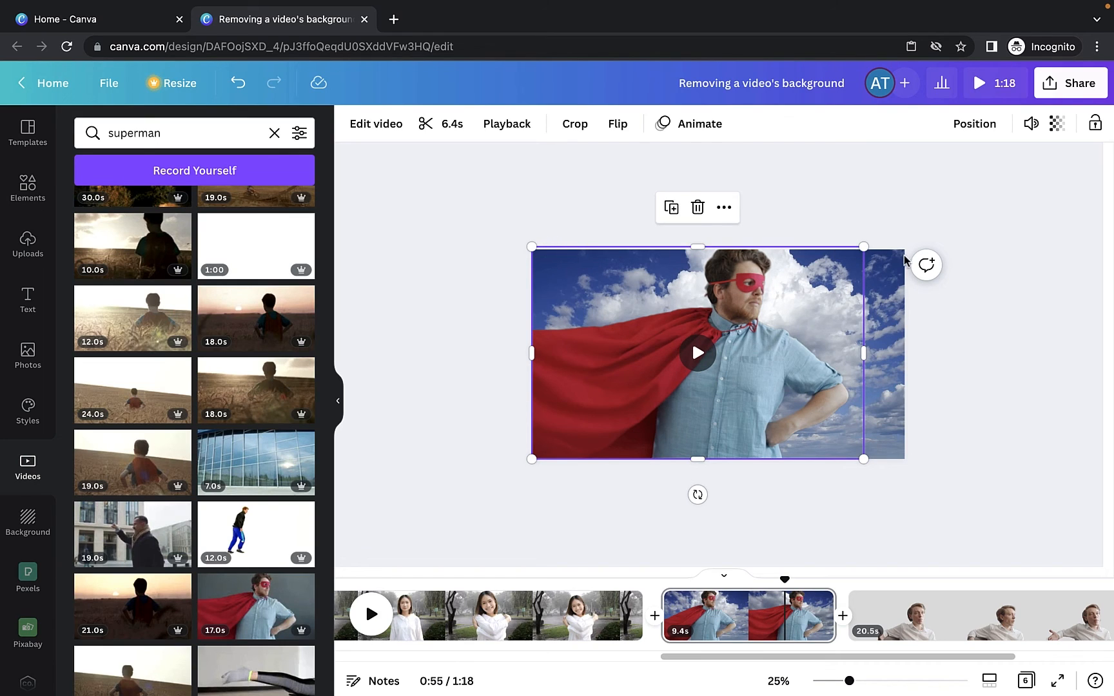
left_click(940, 415)
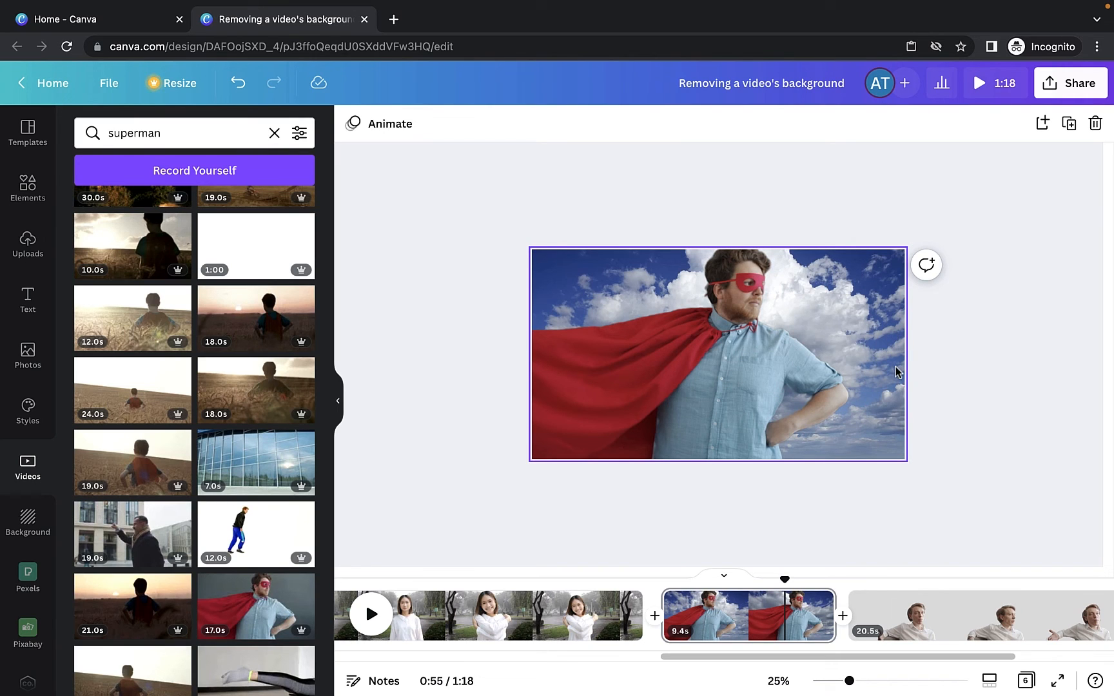
left_click(975, 388)
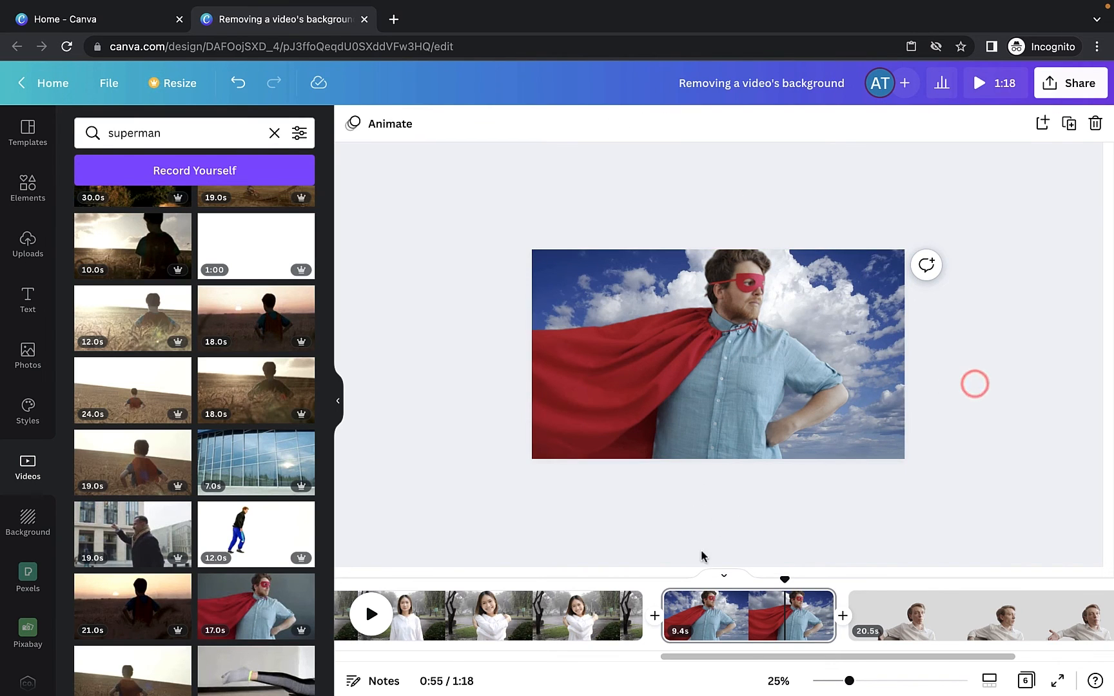
- Detach the clouds video from the cape page's background and delete it
left_click(667, 583)
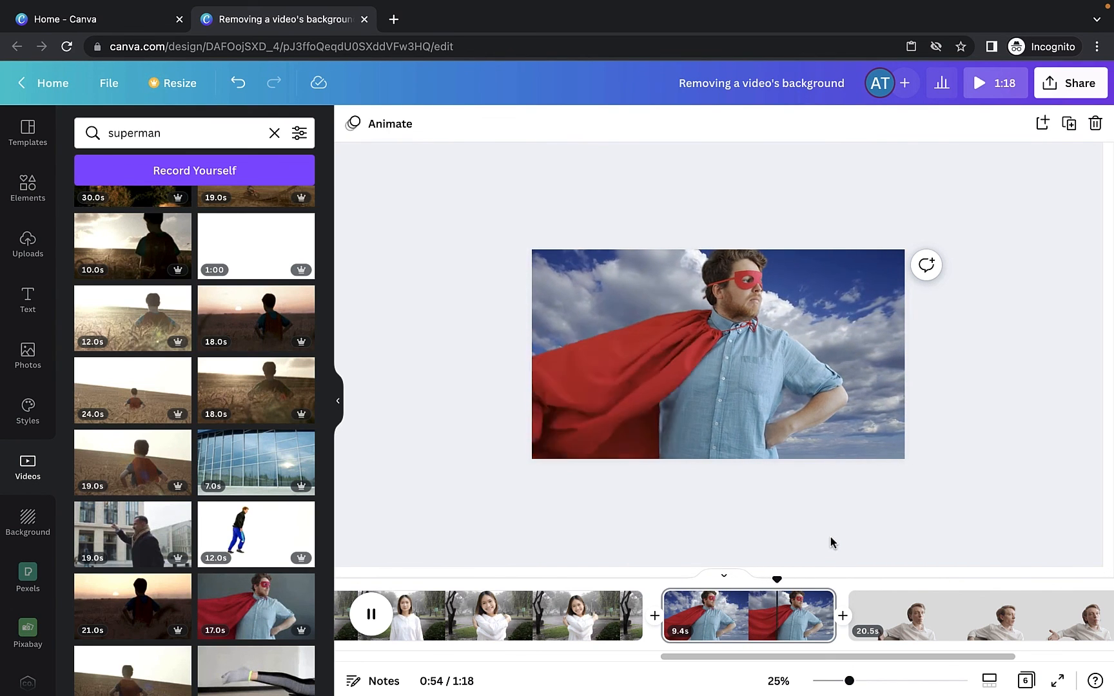
key("space")
right_click(894, 328)
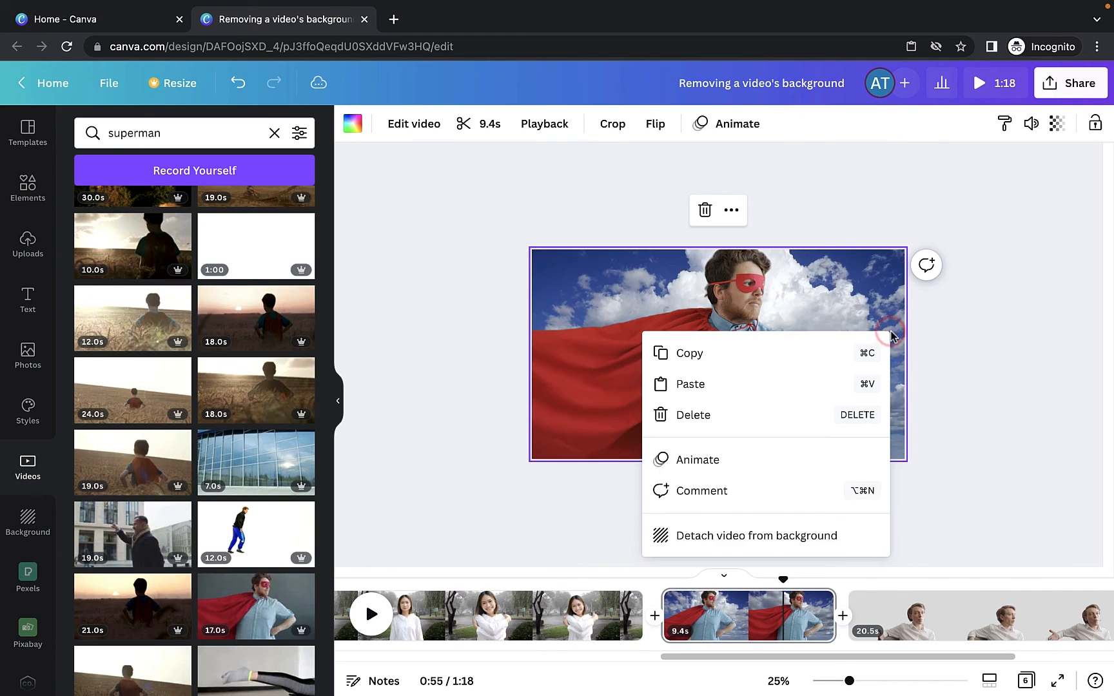
left_click(783, 535)
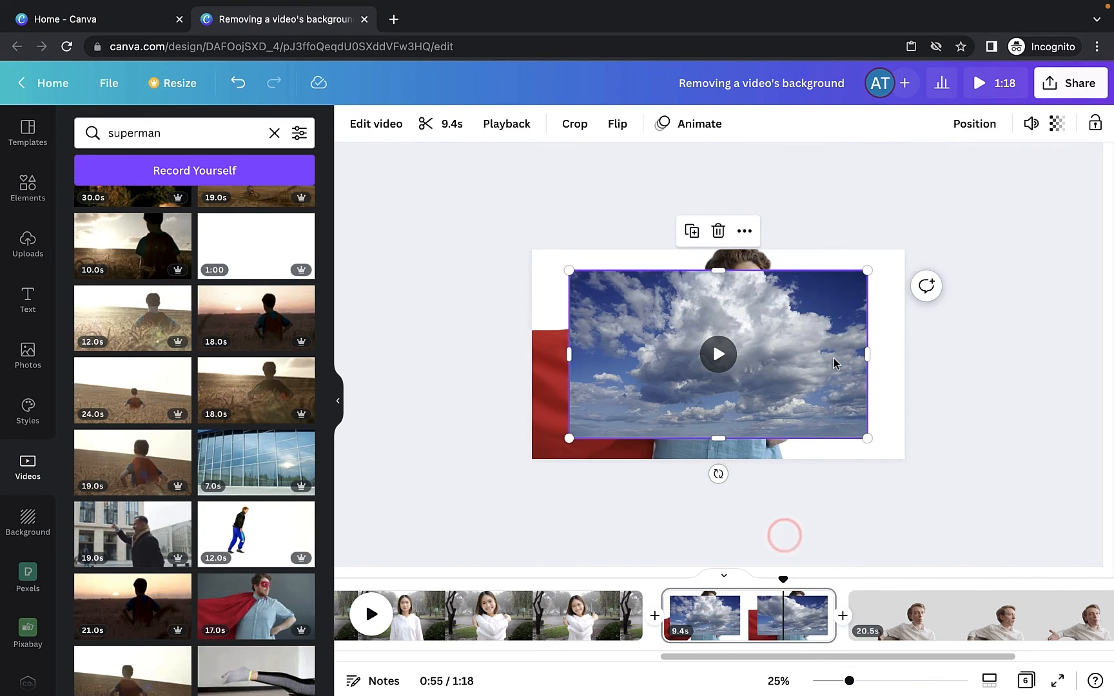
key("Delete")
- Search videos for "sky" and set the first 23.0s cloud clip as the cape page's background
left_click(174, 137)
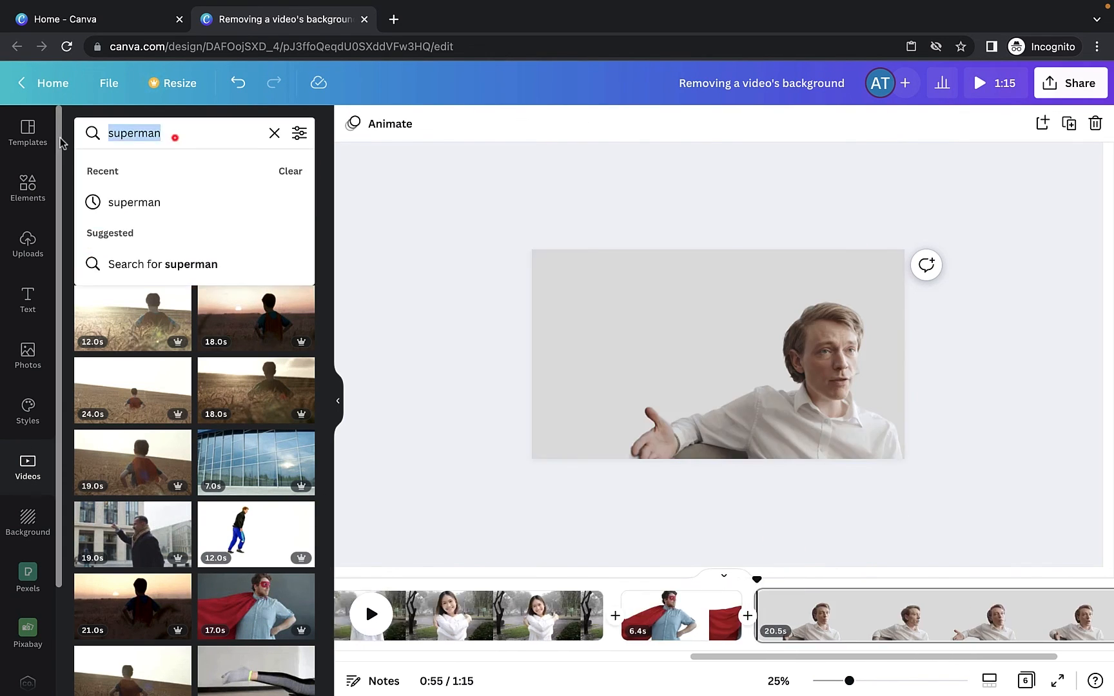
type("sky")
key("Return")
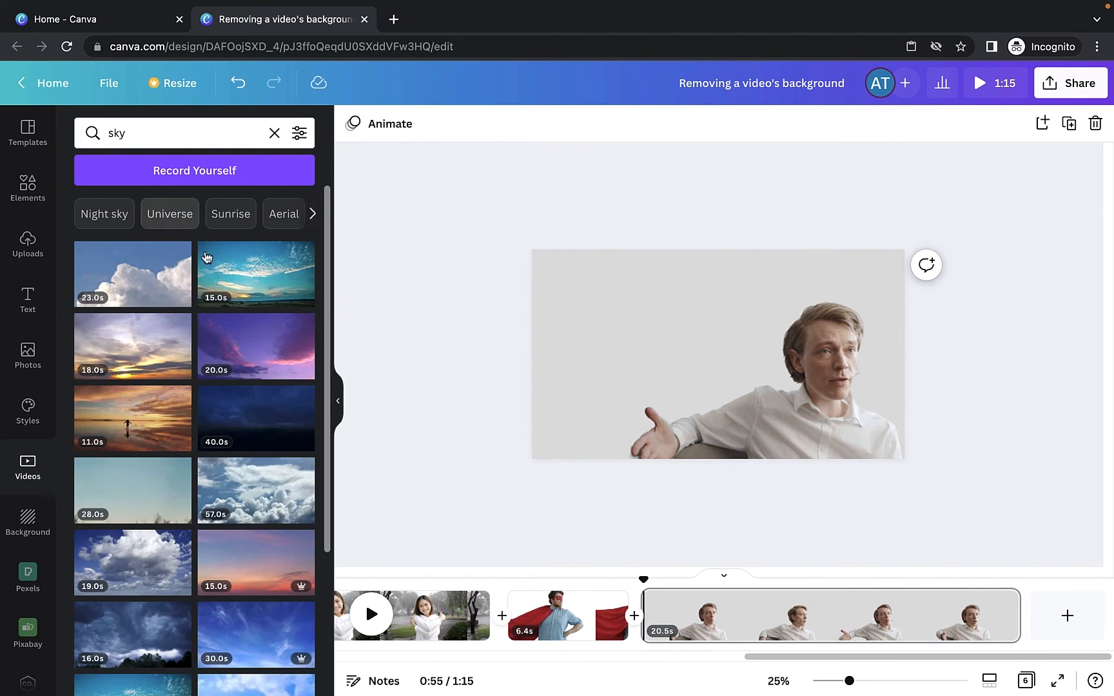
left_click(129, 306)
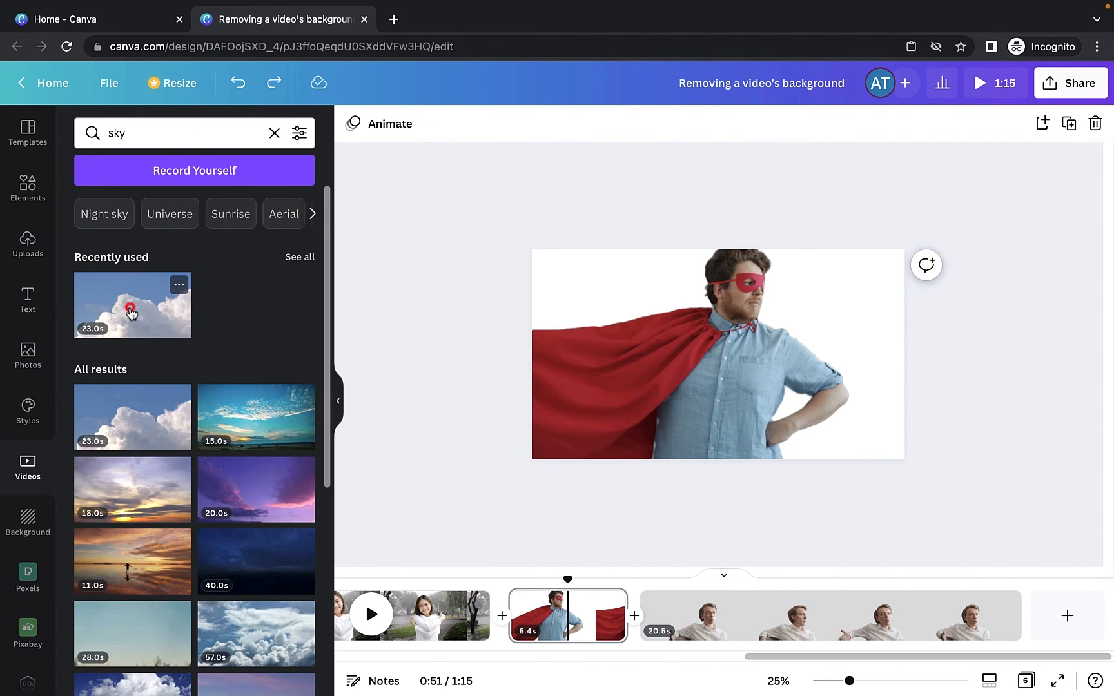
right_click(781, 334)
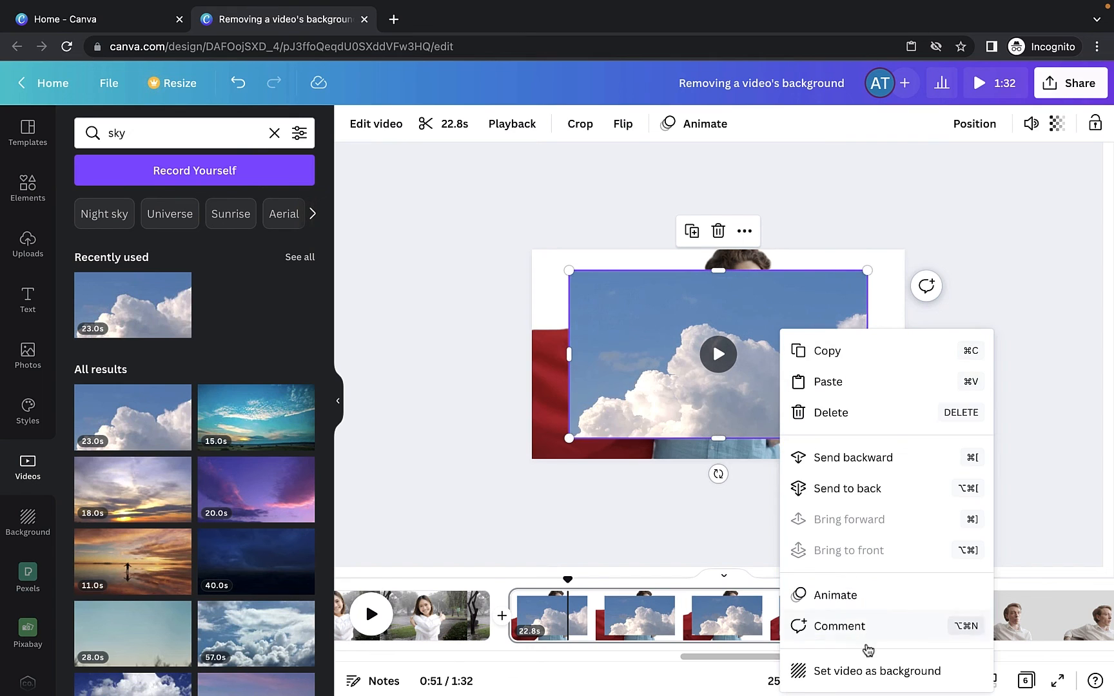
left_click(870, 671)
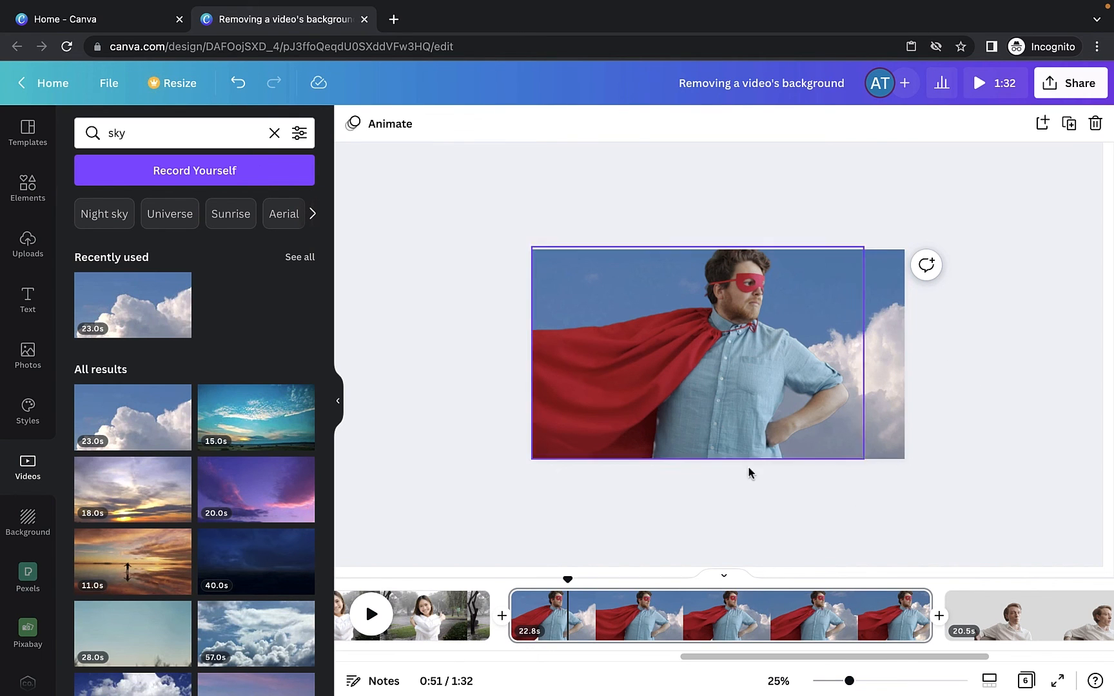
- Play the cape scene over the new sky background to preview it
left_click_drag(567, 580, 527, 581)
key("space")
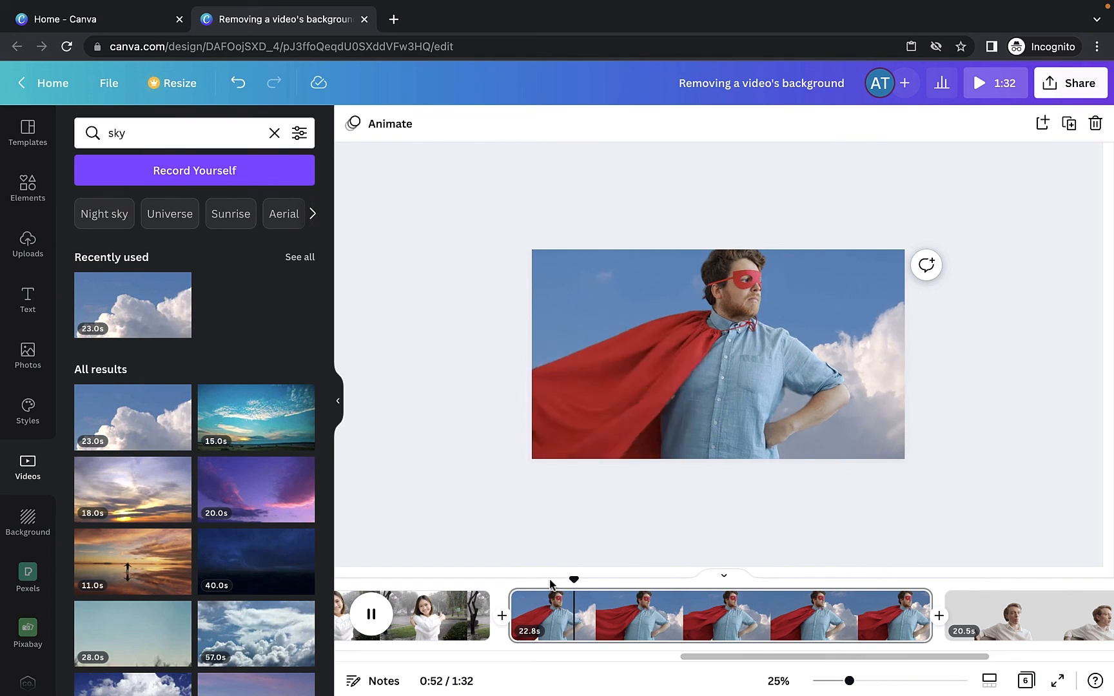
key("space")
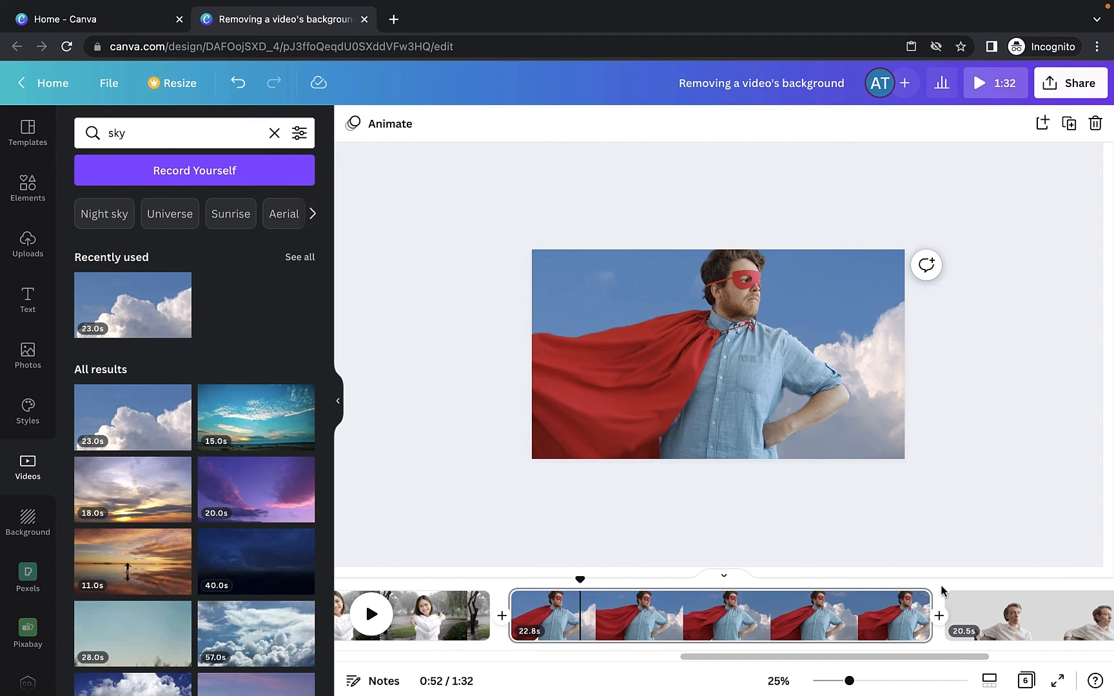
- On the white-shirt man's page, change the page background colour to orange
left_click(978, 588)
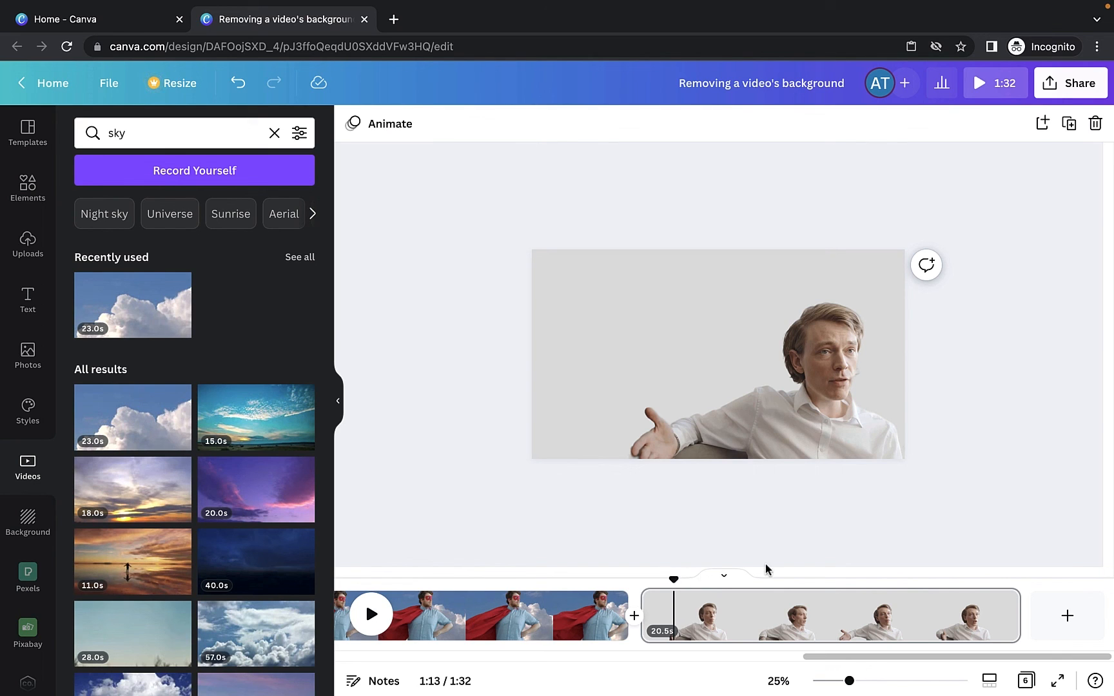
left_click_drag(671, 578, 810, 588)
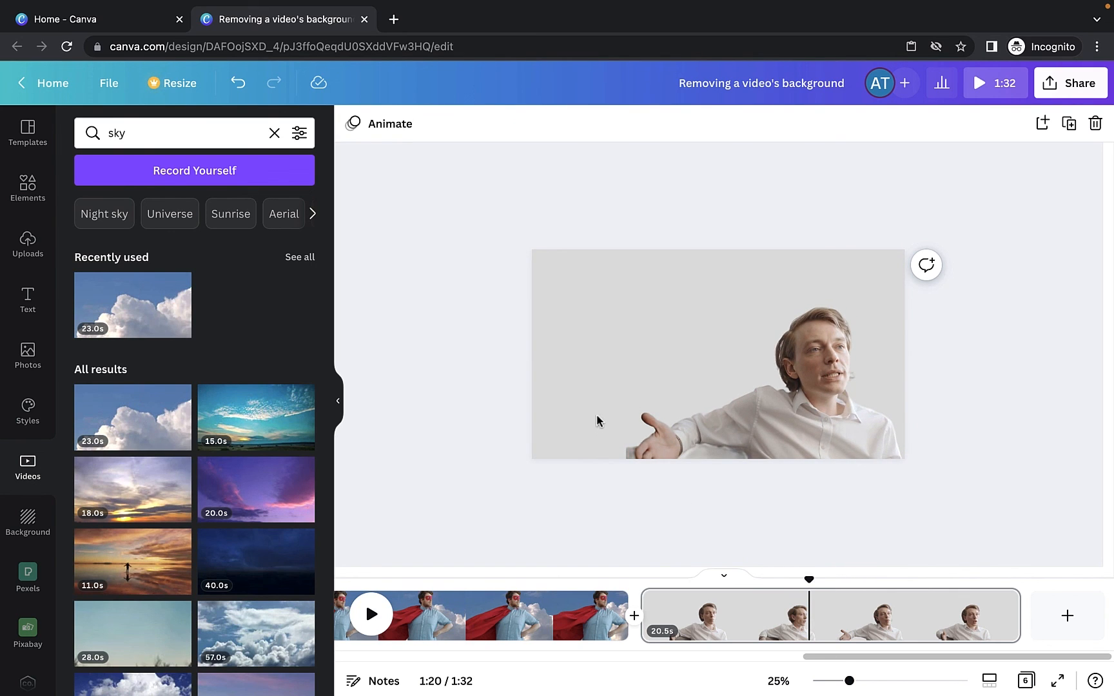
left_click(537, 315)
left_click(577, 301)
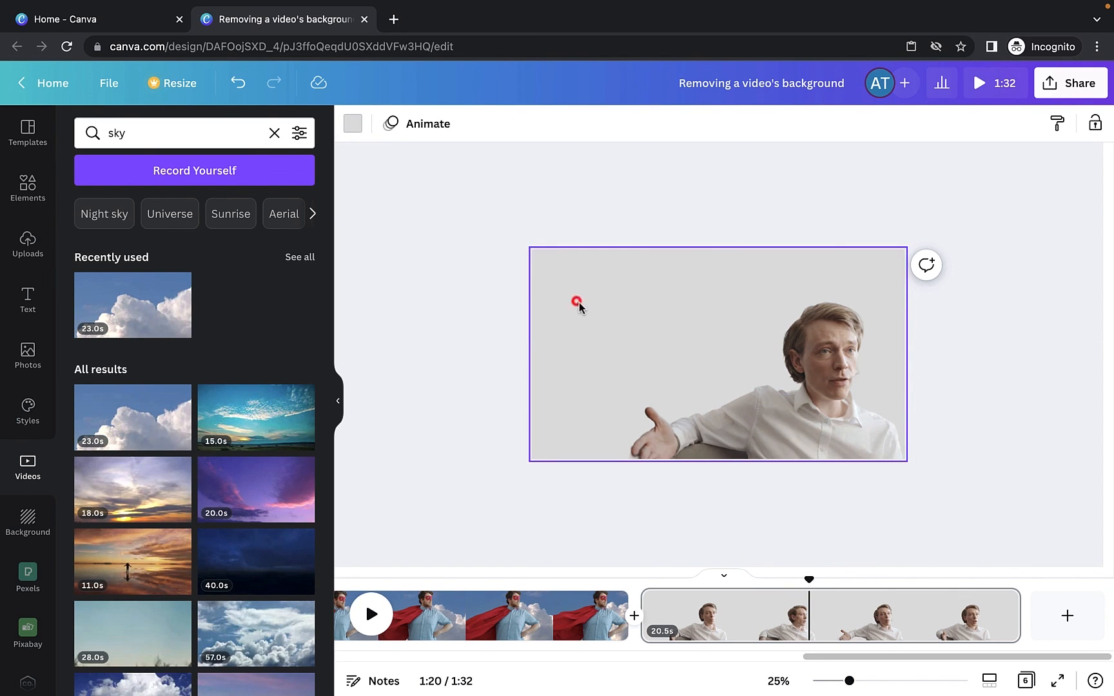
left_click(352, 127)
left_click(288, 521)
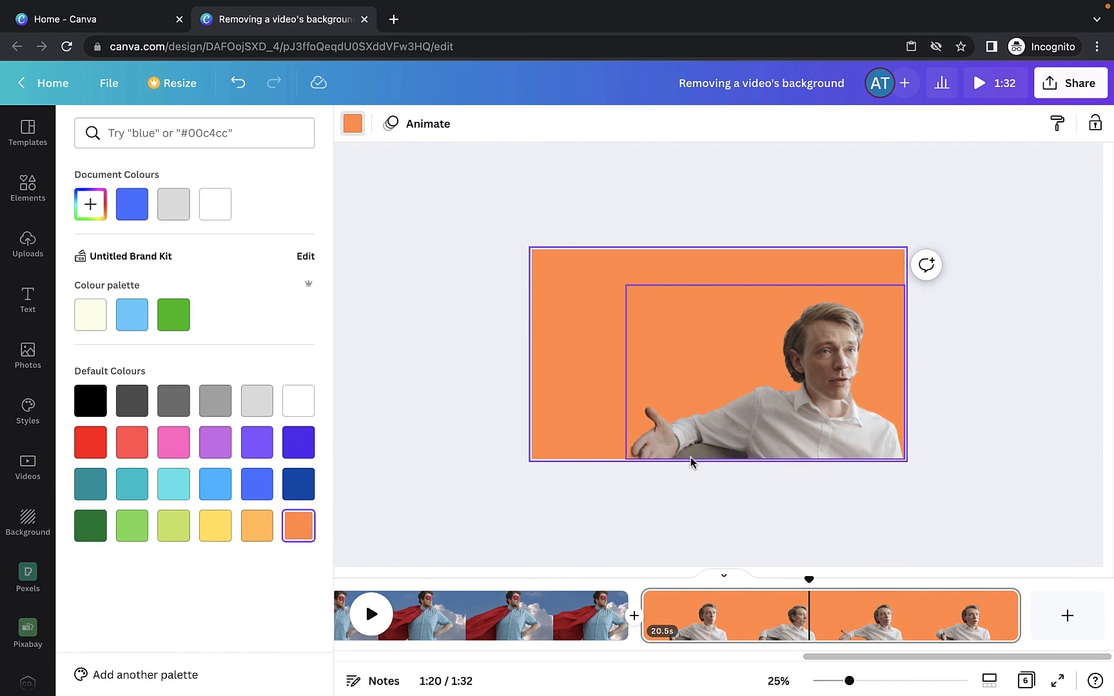
mouse_move(810, 579)
left_mouse_down()
mouse_move(980, 579)
mouse_move(804, 579)
left_mouse_up()
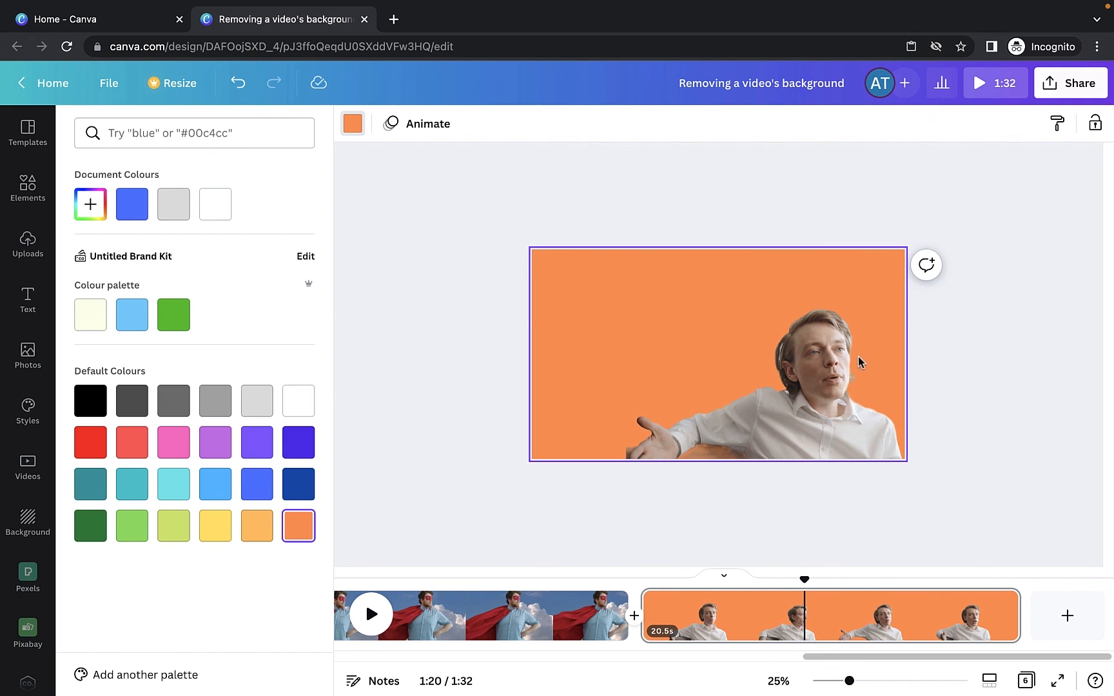